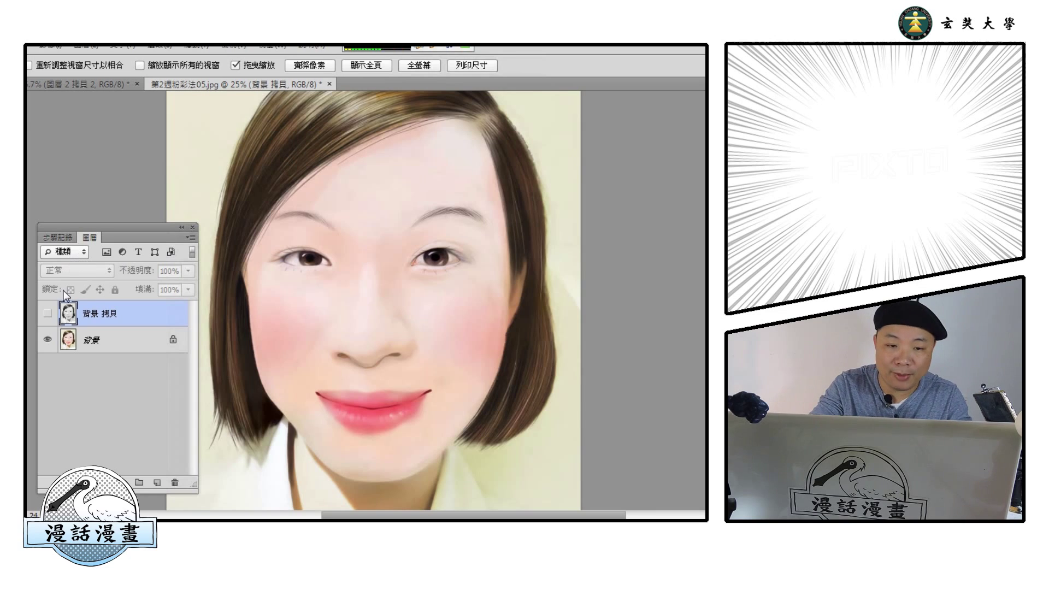
- Show the greyscale 背景 拷貝 layer and ready the Brush tool with foreground colour ffdb84
left_click(51, 316)
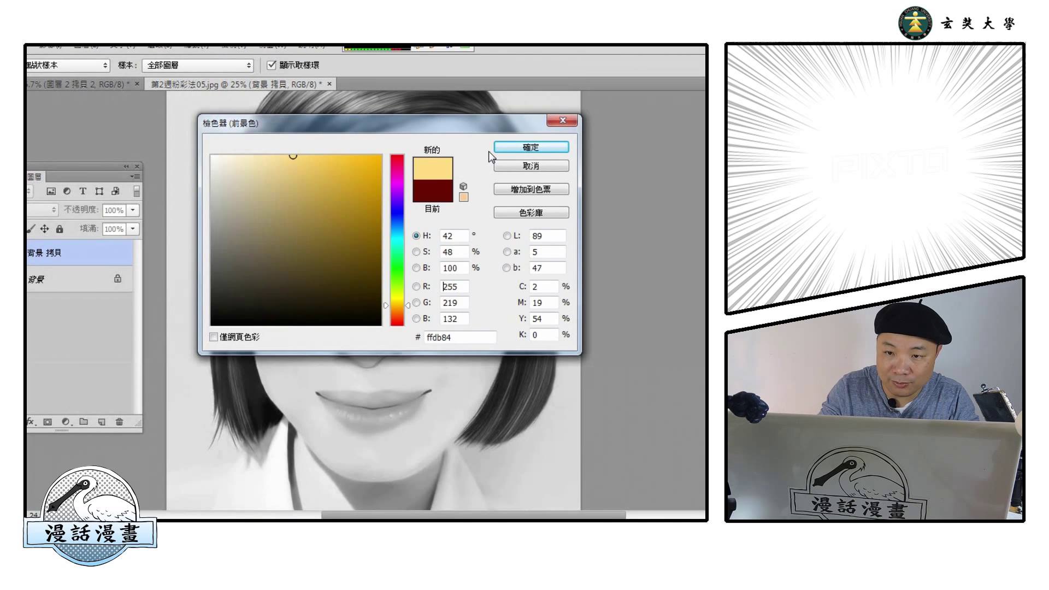
left_click(521, 148)
key("b")
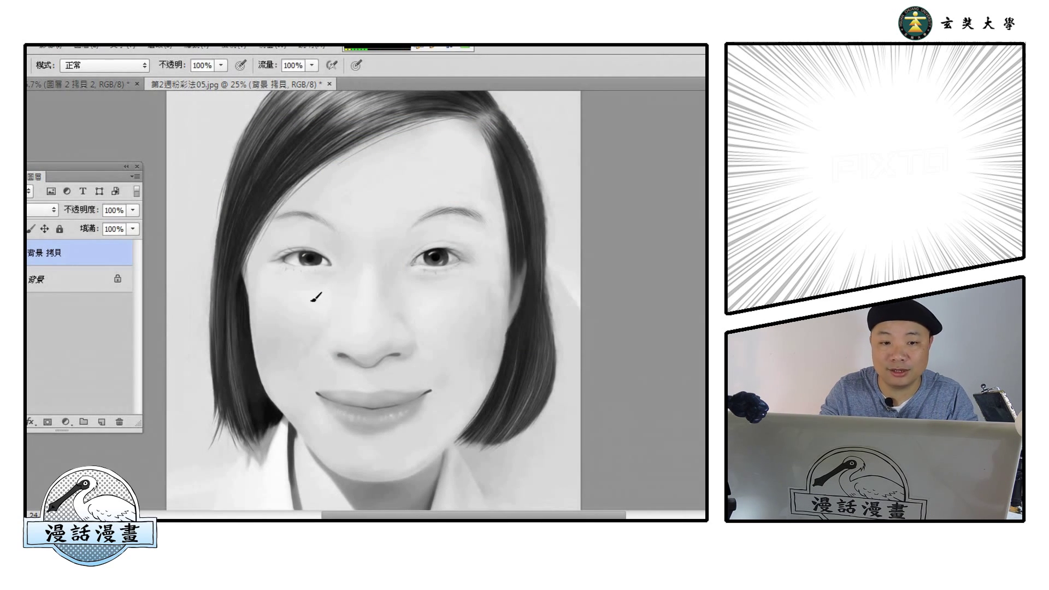
- Rename the greyscale 背景 拷貝 layer to 灰階 and keep it selected
double_click(44, 257)
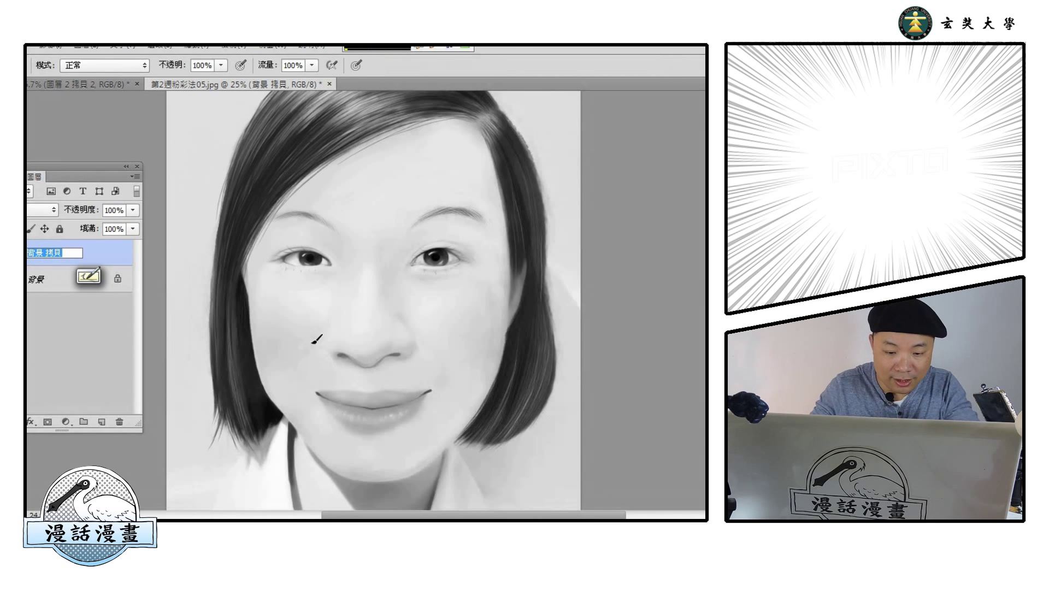
type("co")
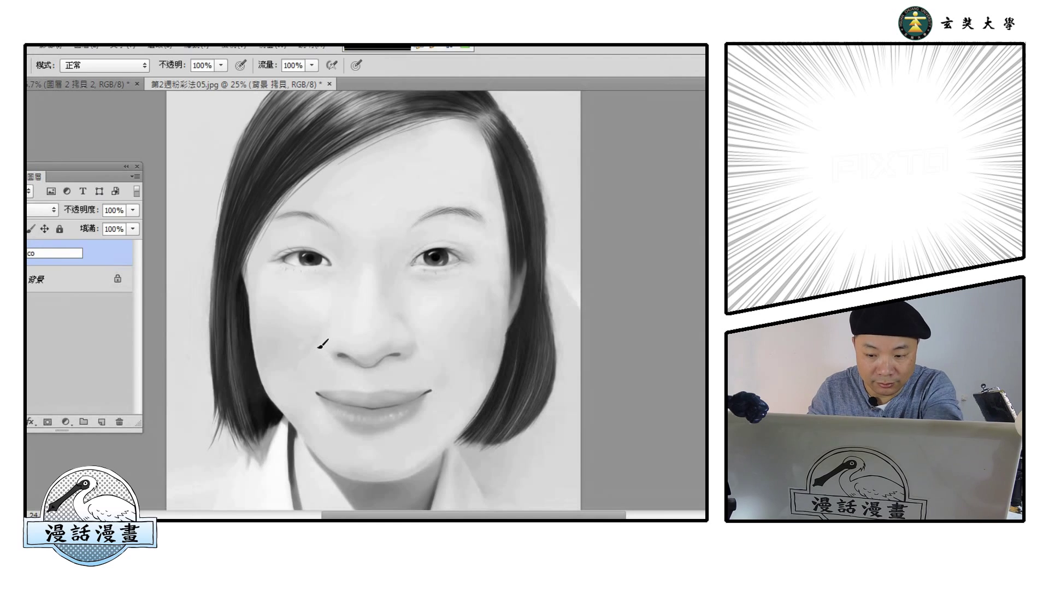
type("c")
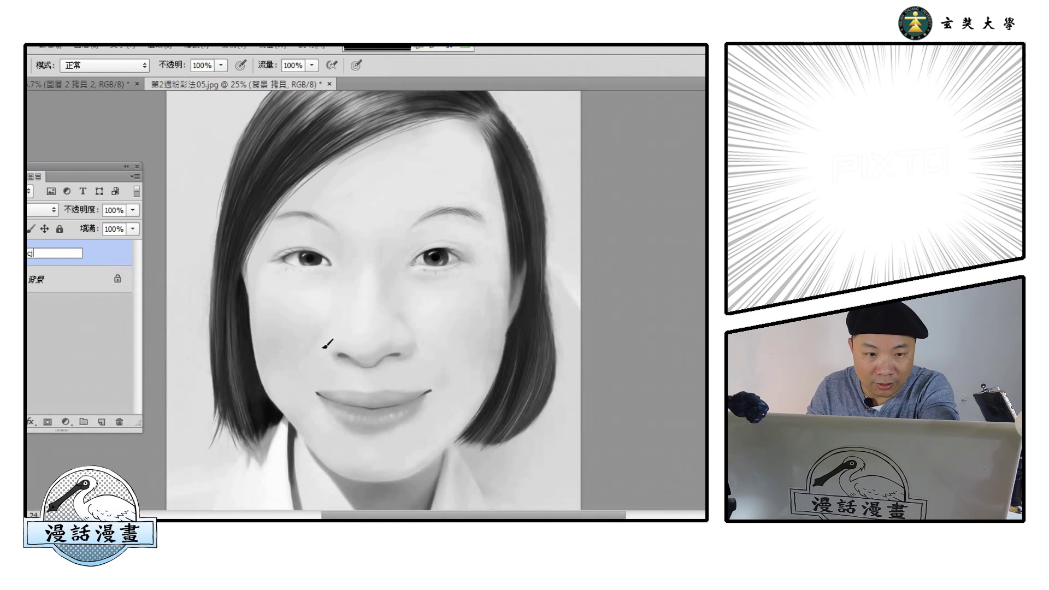
key("BackSpace")
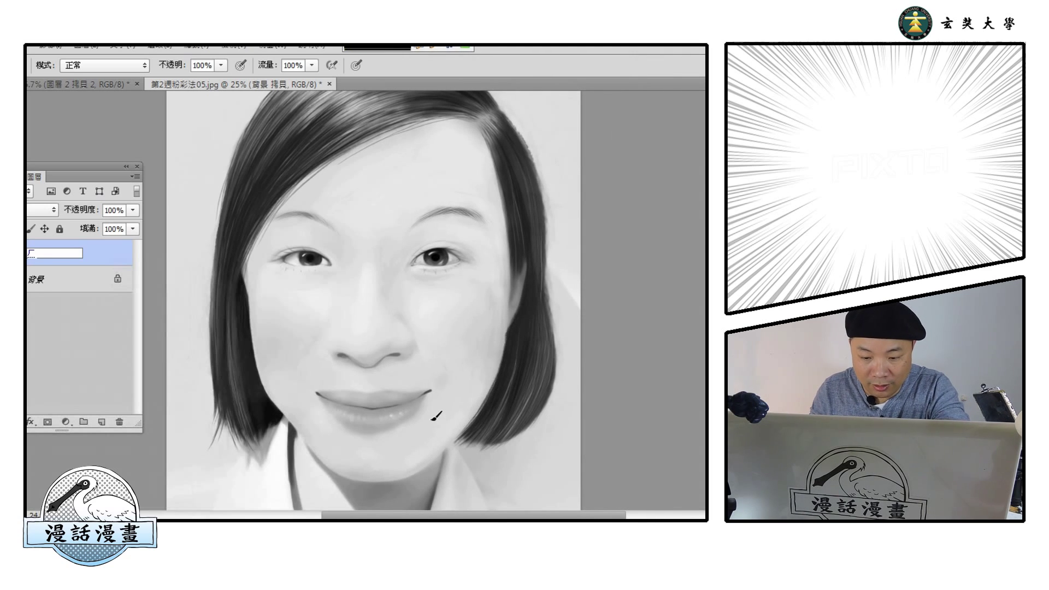
type("灰階")
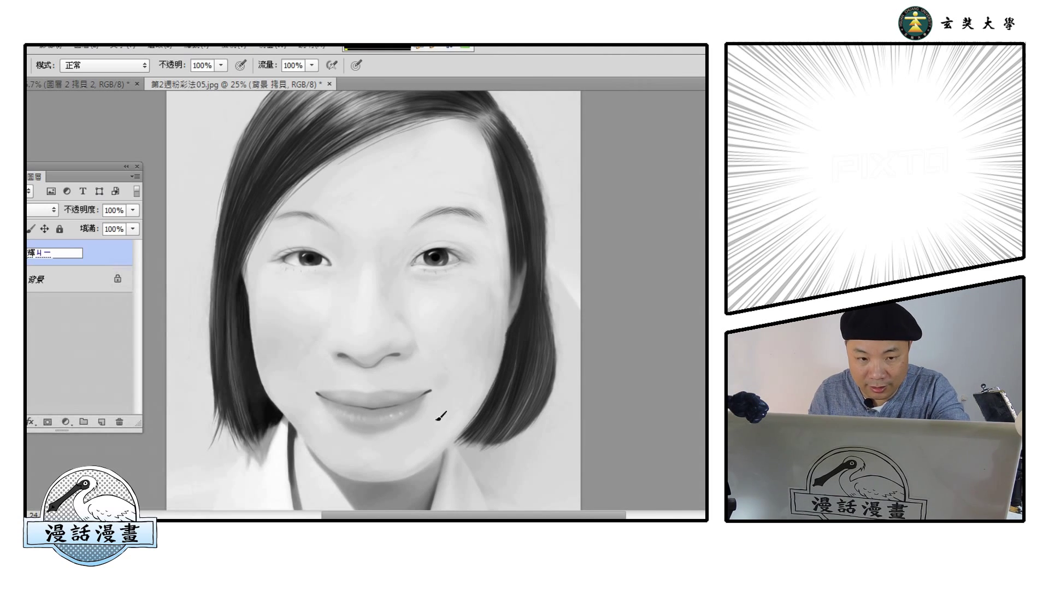
key("Return")
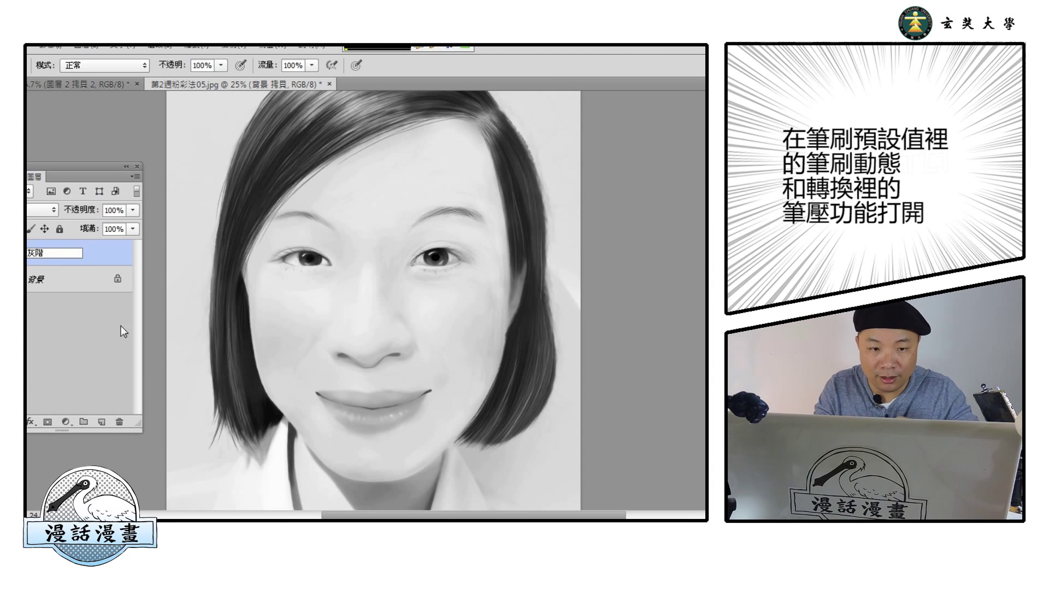
left_click(85, 285)
left_click(72, 252)
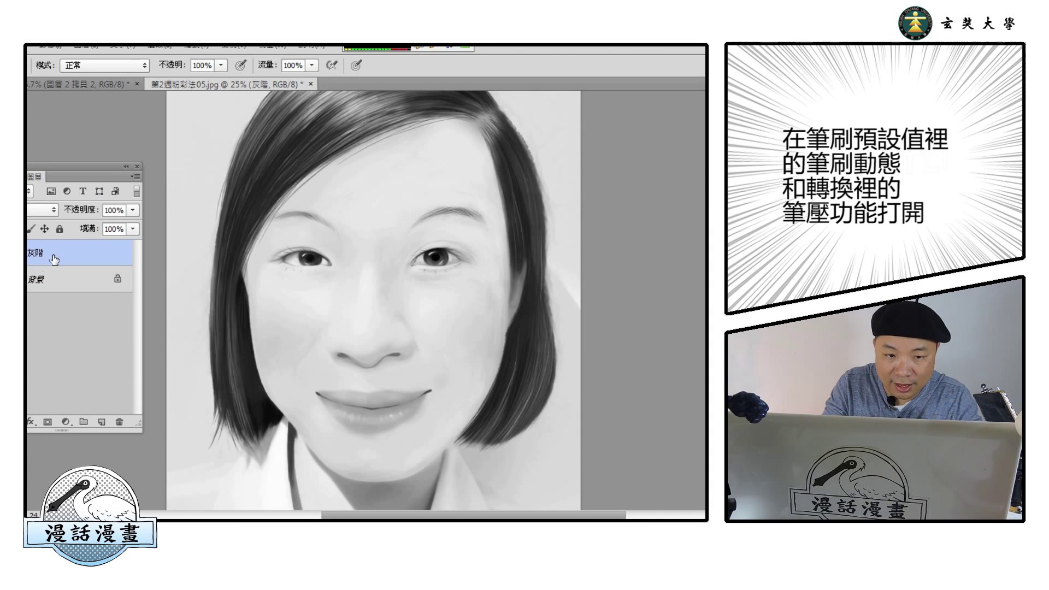
- Create a new layer above 灰階 with the default name and settings
left_click_drag(323, 291, 348, 300)
left_click(28, 47)
left_click(52, 49)
left_click(135, 177)
left_click(164, 180)
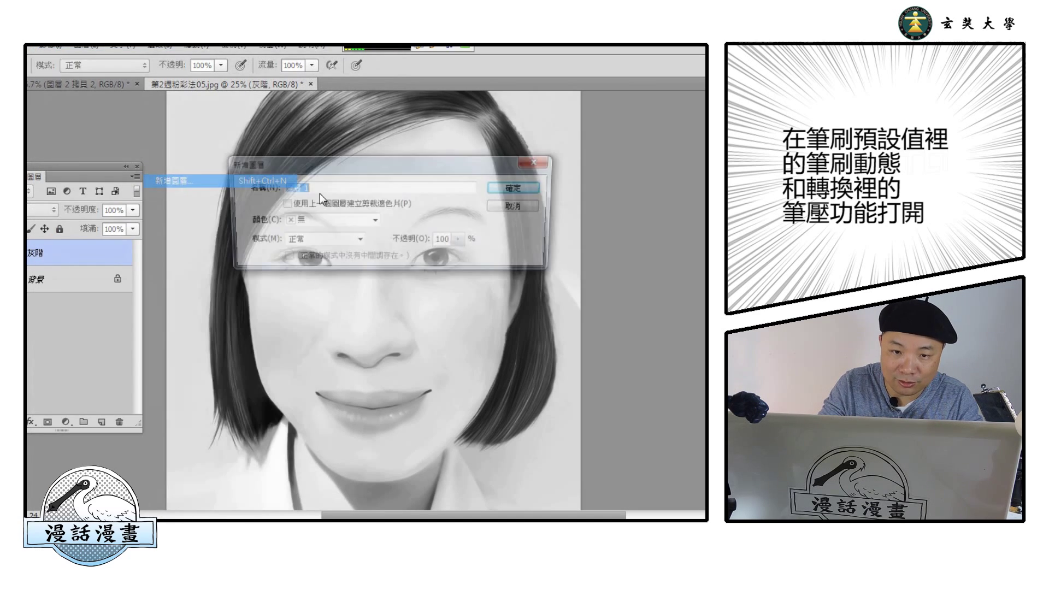
left_click(498, 187)
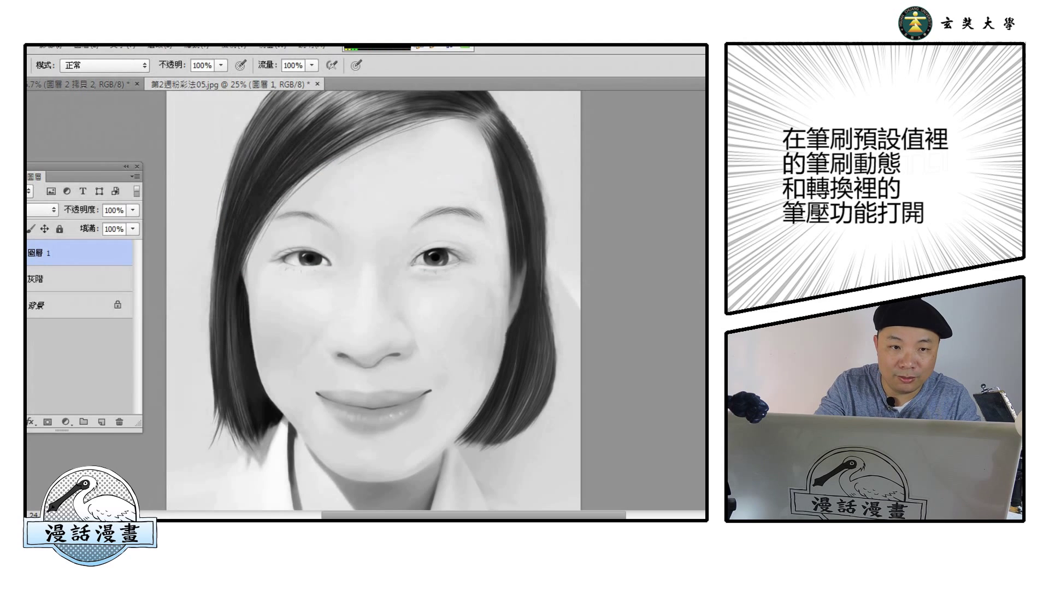
- Check the pen pressure control in the brush's Shape Dynamics (筆刷動態) and Transfer (轉換) settings
left_click(27, 65)
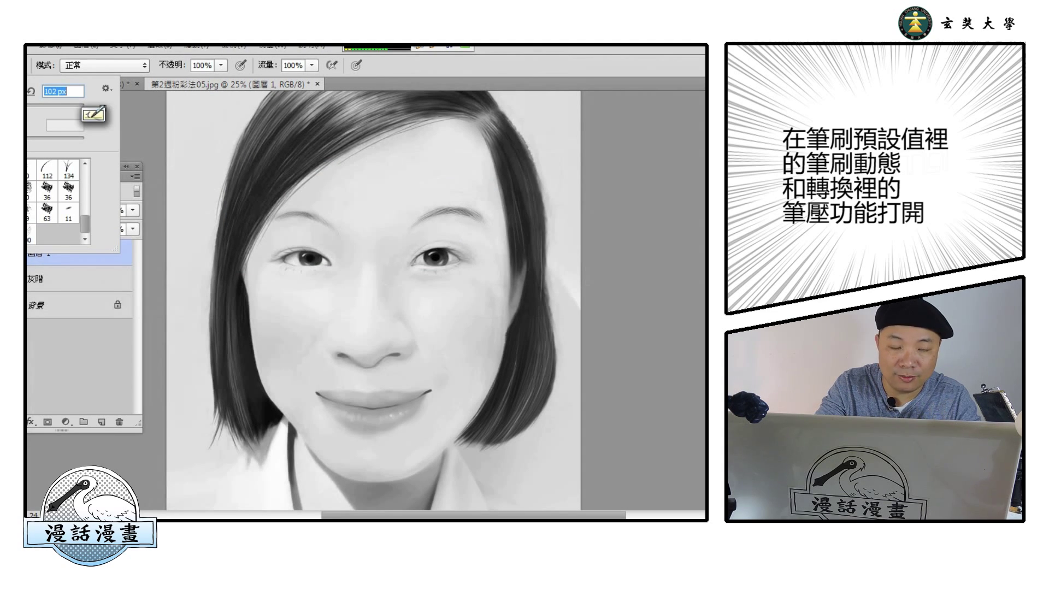
key("F5")
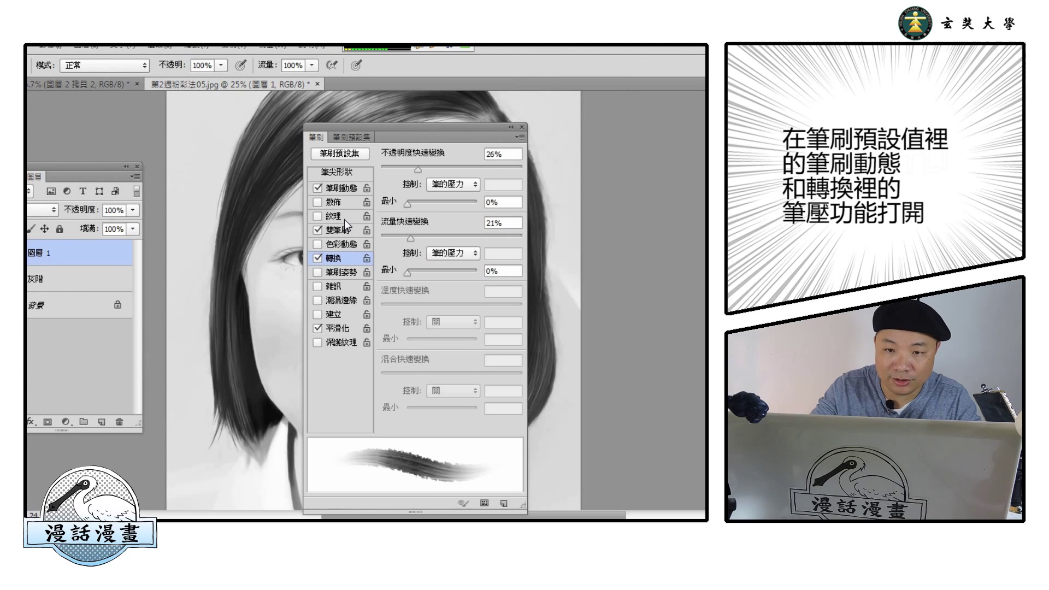
left_click(349, 188)
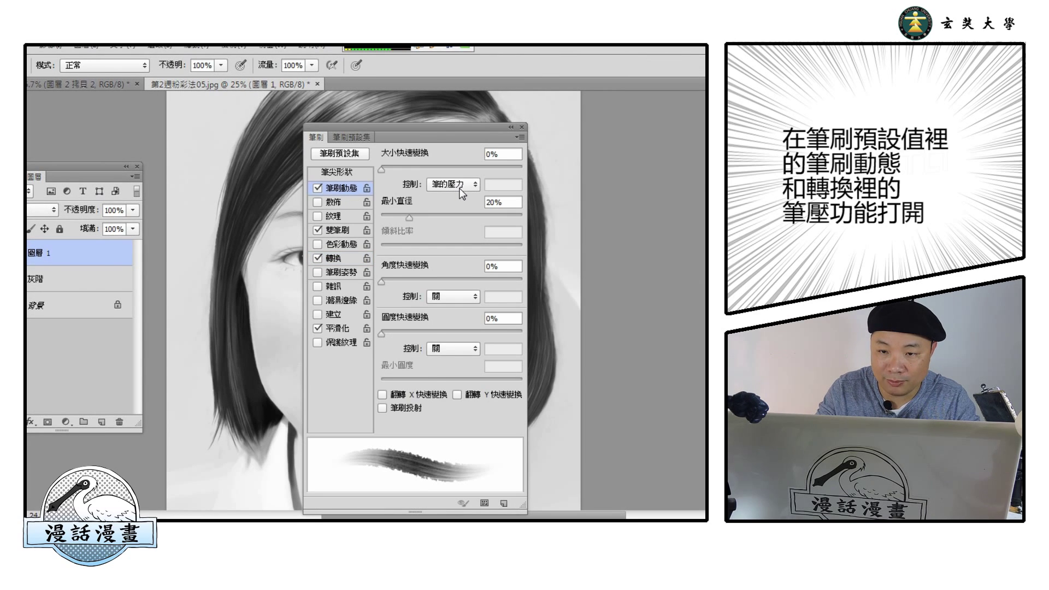
left_click(347, 258)
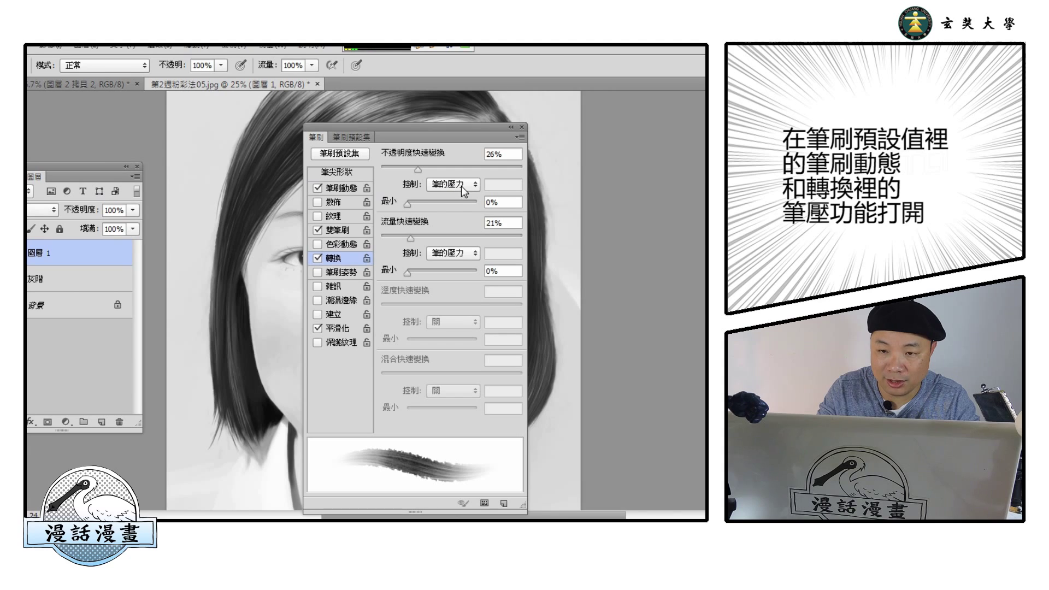
left_click(521, 127)
- Paint a light yellow patch over the nose and cheek on the new layer and set its blend mode to Overlay (覆蓋)
mouse_move(360, 255)
left_mouse_down()
mouse_move(295, 376)
mouse_move(337, 342)
mouse_move(332, 362)
mouse_move(393, 325)
mouse_move(373, 363)
mouse_move(413, 346)
left_mouse_up()
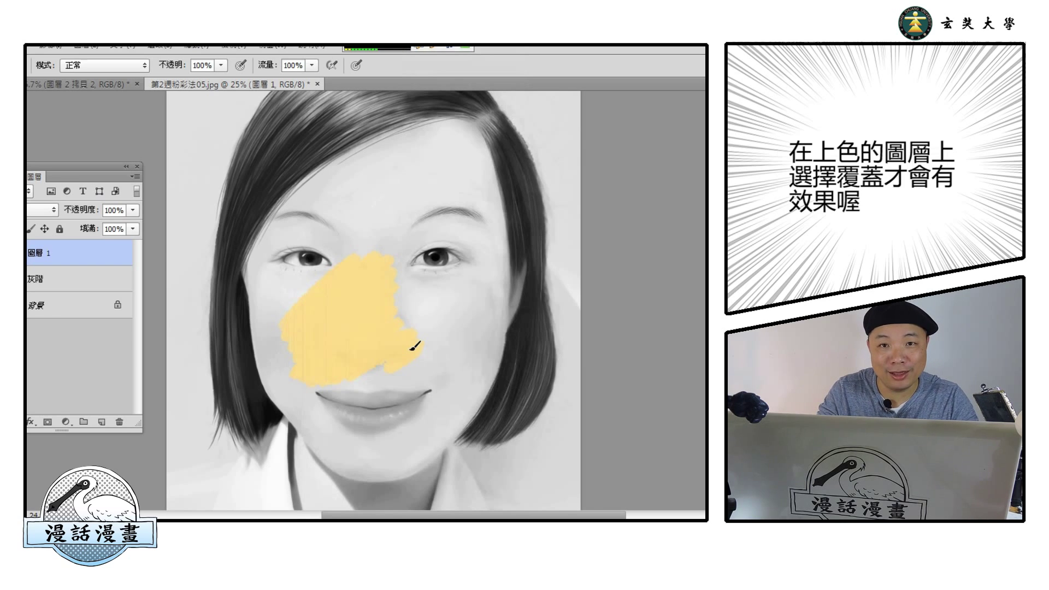
left_click_drag(51, 181, 60, 150)
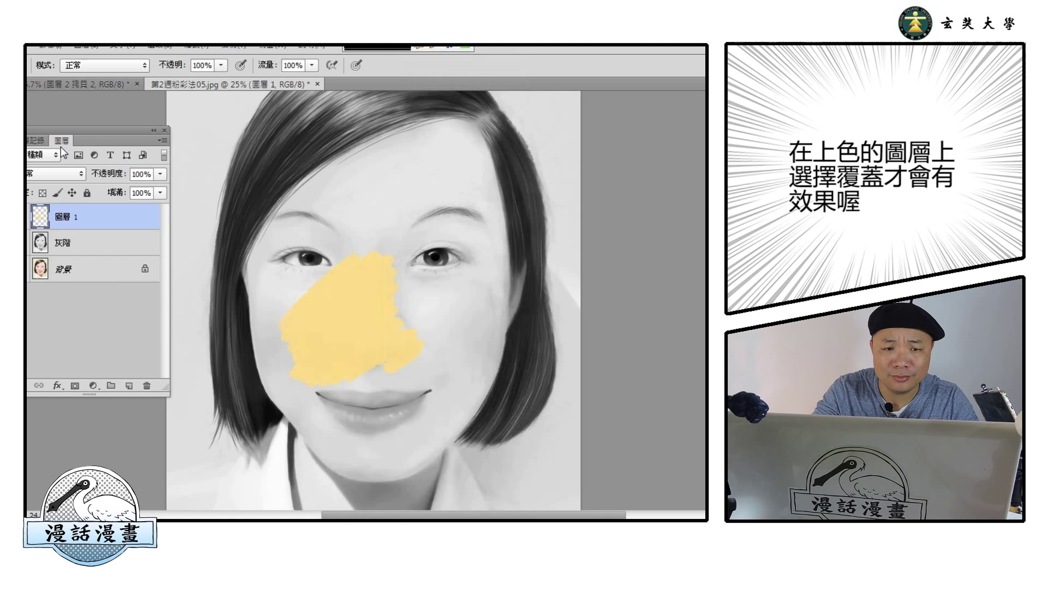
left_click(51, 176)
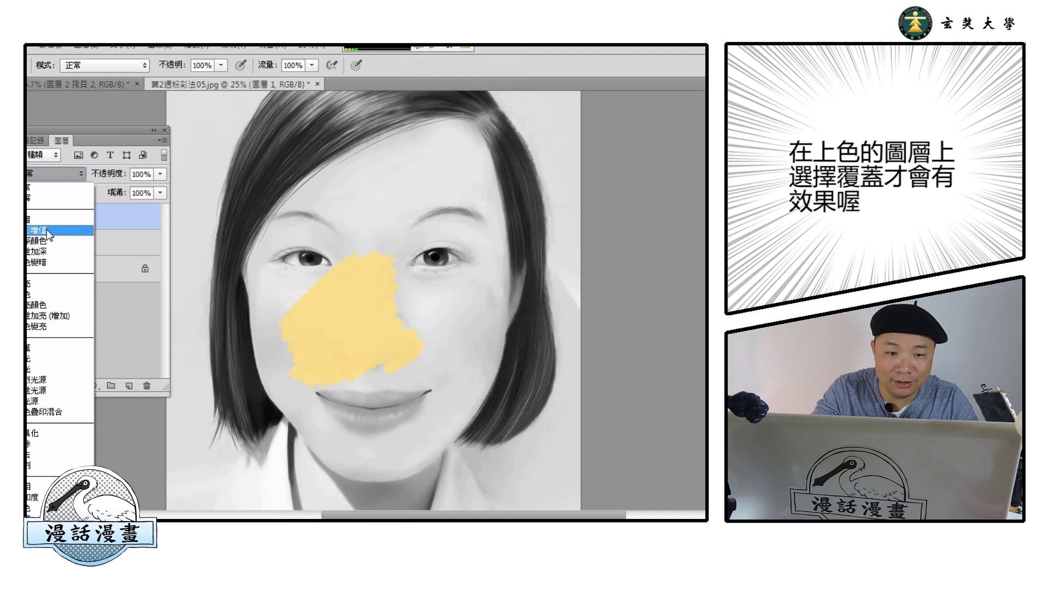
left_click(46, 350)
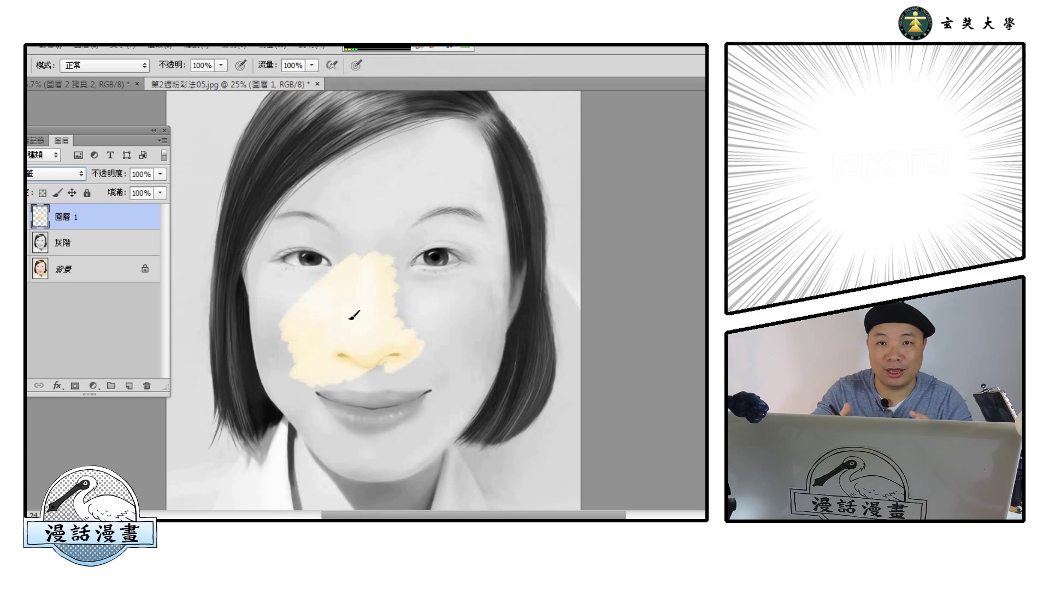
- Change the foreground colour to peach ffbb84 and paint the cheek on the image's left side and the jaw
left_click(675, 303)
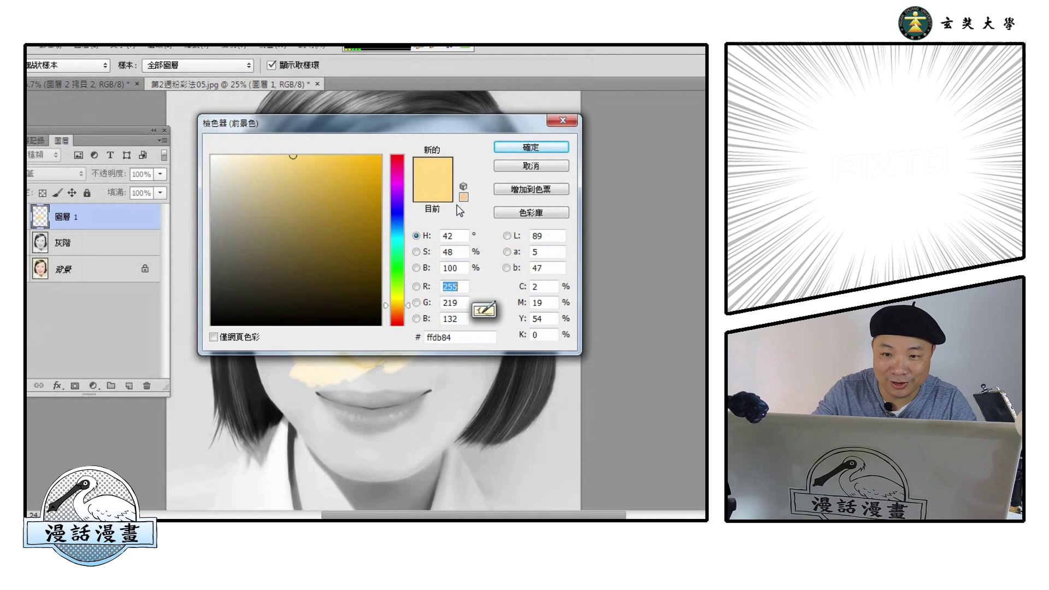
left_click(397, 312)
left_click(531, 147)
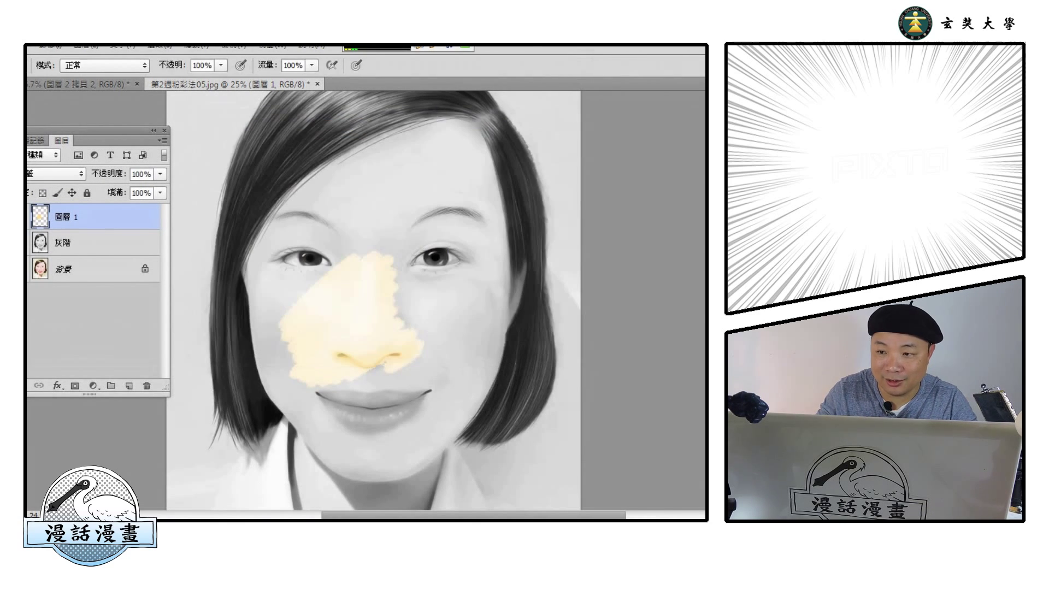
mouse_move(278, 339)
left_mouse_down()
mouse_move(279, 363)
mouse_move(265, 293)
mouse_move(280, 361)
mouse_move(282, 337)
mouse_move(291, 355)
mouse_move(266, 319)
mouse_move(272, 373)
mouse_move(261, 347)
left_mouse_up()
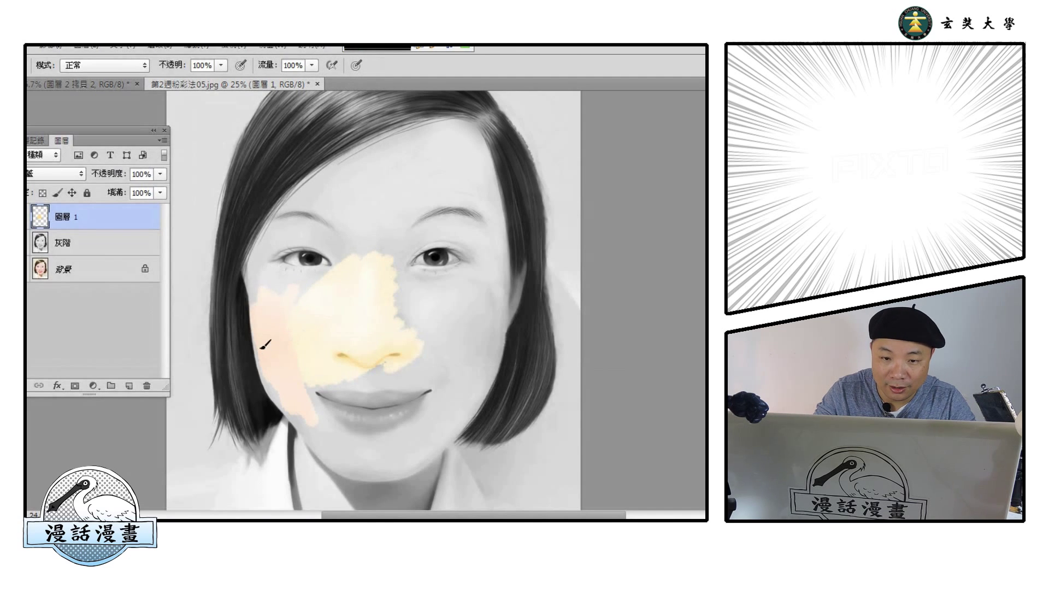
mouse_move(277, 394)
left_mouse_down()
mouse_move(328, 461)
mouse_move(301, 390)
mouse_move(341, 442)
mouse_move(329, 423)
mouse_move(383, 453)
mouse_move(361, 479)
mouse_move(404, 471)
mouse_move(411, 455)
mouse_move(408, 422)
left_mouse_up()
- Enlarge the brush to 156 px and continue the peach skin colour across the nose, mouth and chin
left_click(27, 65)
left_click(36, 108)
mouse_move(358, 325)
left_mouse_down()
mouse_move(344, 388)
mouse_move(322, 398)
mouse_move(393, 372)
left_mouse_up()
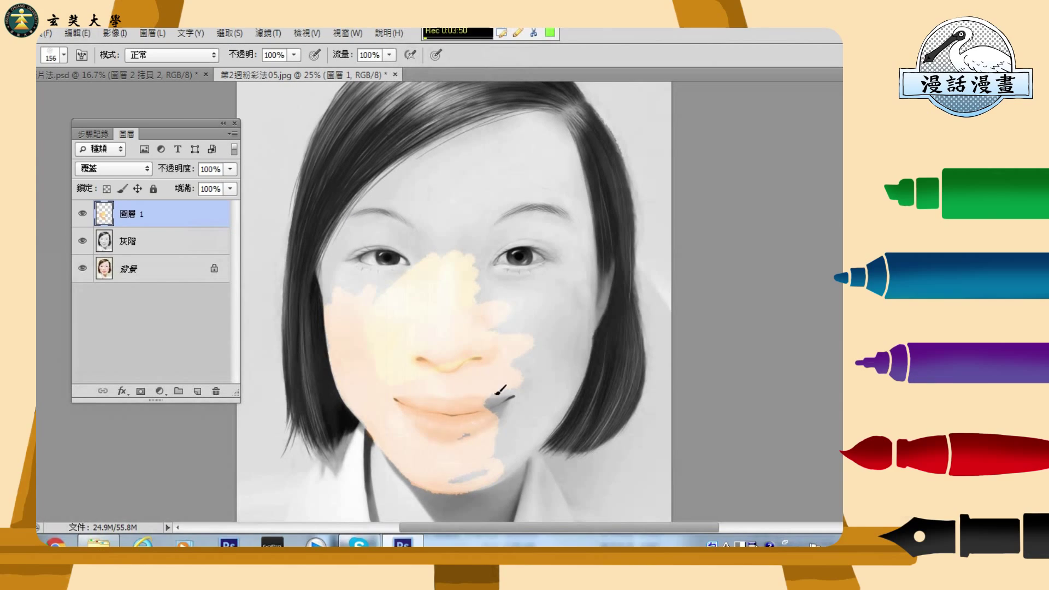
mouse_move(405, 404)
left_mouse_down()
mouse_move(317, 434)
mouse_move(360, 414)
mouse_move(430, 423)
left_mouse_up()
mouse_move(518, 426)
left_mouse_down()
mouse_move(552, 370)
mouse_move(533, 417)
mouse_move(571, 375)
mouse_move(508, 367)
mouse_move(457, 302)
mouse_move(527, 282)
mouse_move(481, 247)
left_mouse_up()
- Set the brush size to 201 px and cover the eyes, remaining cheek and forehead with the peach skin colour
left_click(47, 56)
left_click(117, 99)
left_click(365, 254)
mouse_move(365, 255)
left_mouse_down()
mouse_move(432, 154)
mouse_move(427, 224)
mouse_move(387, 301)
mouse_move(489, 201)
mouse_move(444, 274)
mouse_move(448, 290)
mouse_move(507, 225)
mouse_move(493, 243)
mouse_move(530, 288)
mouse_move(535, 276)
mouse_move(559, 293)
mouse_move(566, 248)
mouse_move(589, 321)
mouse_move(599, 287)
mouse_move(582, 368)
left_mouse_up()
mouse_move(543, 249)
left_mouse_down()
mouse_move(547, 132)
mouse_move(540, 134)
mouse_move(540, 190)
mouse_move(563, 162)
mouse_move(589, 227)
mouse_move(538, 128)
left_mouse_up()
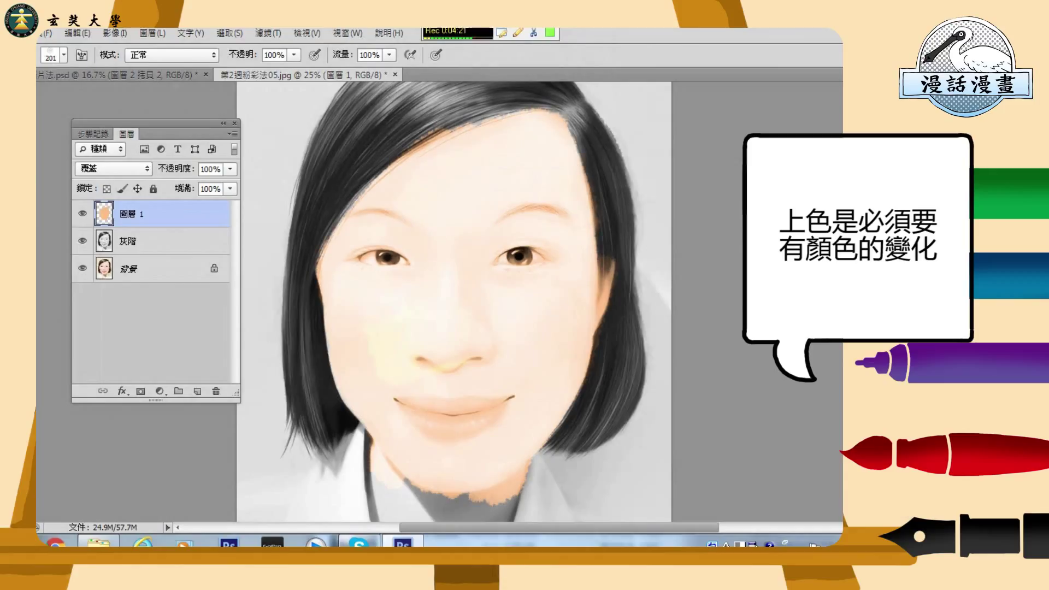
- Paint the ear edge and the neck down to the collar with the peach skin colour
key("space")
left_click_drag(566, 314, 574, 220)
mouse_move(393, 345)
left_mouse_down()
mouse_move(395, 434)
mouse_move(431, 465)
mouse_move(434, 506)
mouse_move(469, 437)
mouse_move(462, 501)
mouse_move(471, 509)
mouse_move(518, 400)
mouse_move(506, 459)
mouse_move(410, 447)
mouse_move(384, 344)
mouse_move(403, 452)
mouse_move(394, 446)
mouse_move(423, 438)
left_mouse_up()
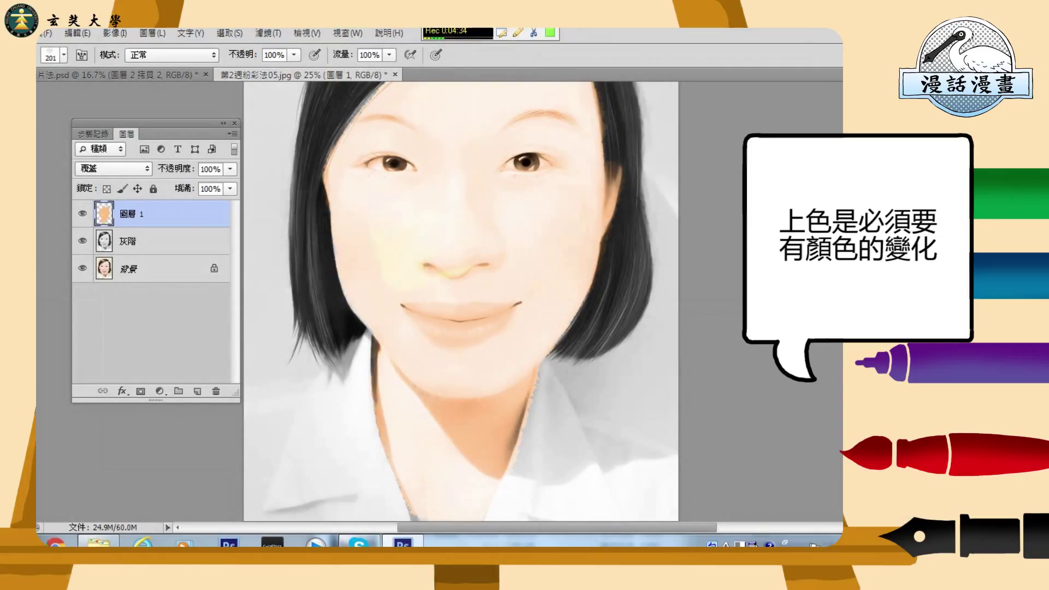
- Set the foreground colour to deeper orange f89c64 and paint the shadow under the chin on the neck
left_click(22, 350)
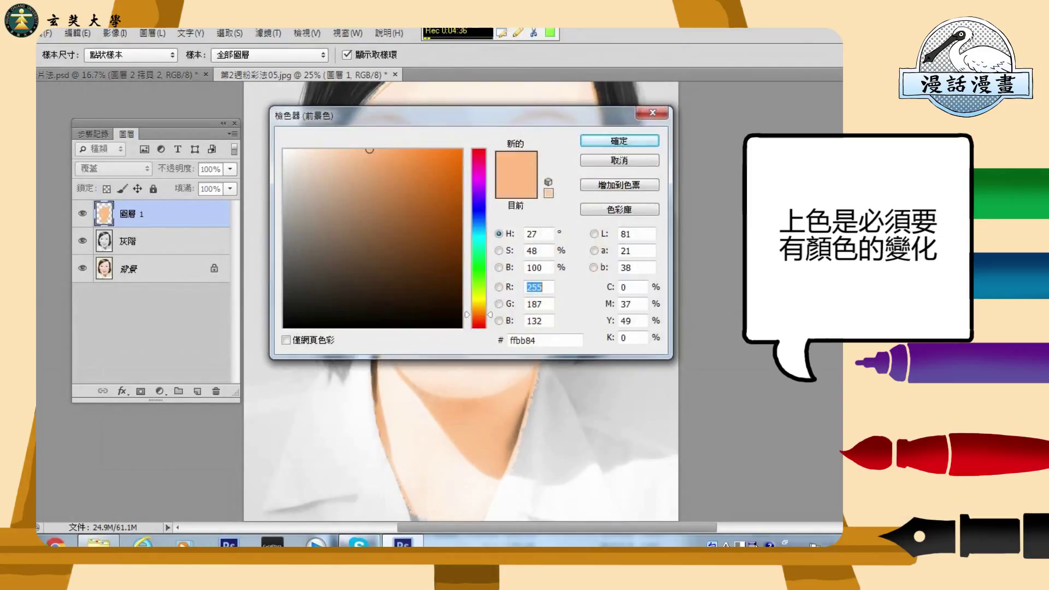
left_click_drag(491, 316, 490, 318)
left_click(389, 154)
left_click(615, 142)
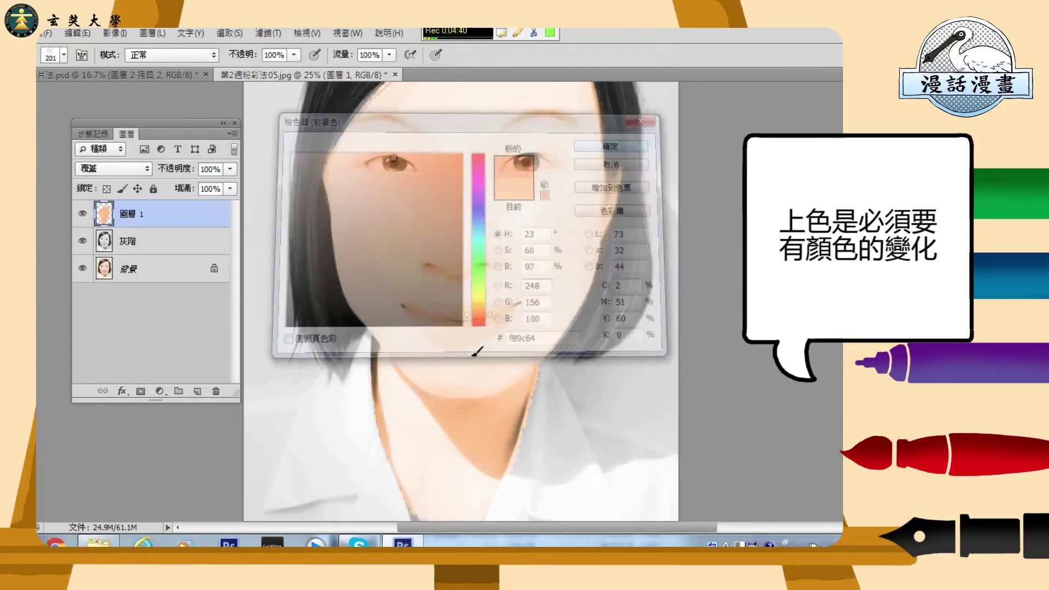
mouse_move(465, 418)
left_mouse_down()
mouse_move(481, 460)
mouse_move(452, 413)
mouse_move(487, 409)
mouse_move(528, 377)
mouse_move(496, 445)
left_mouse_up()
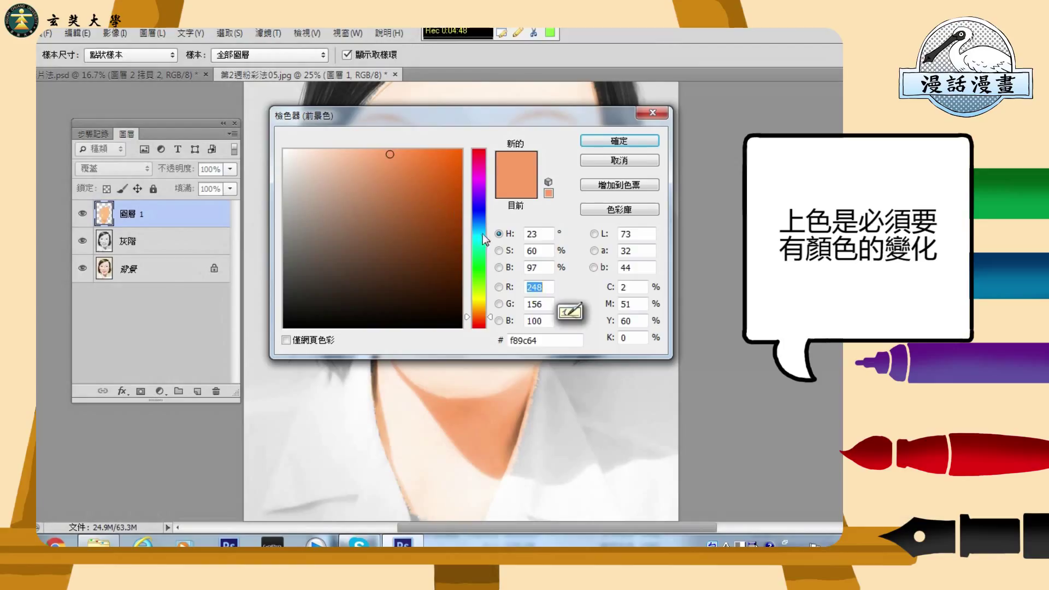
- Set the foreground colour to pale blue c3e3e9 and tint both sides of the white shirt collar
left_click(482, 234)
left_click_drag(388, 157, 312, 165)
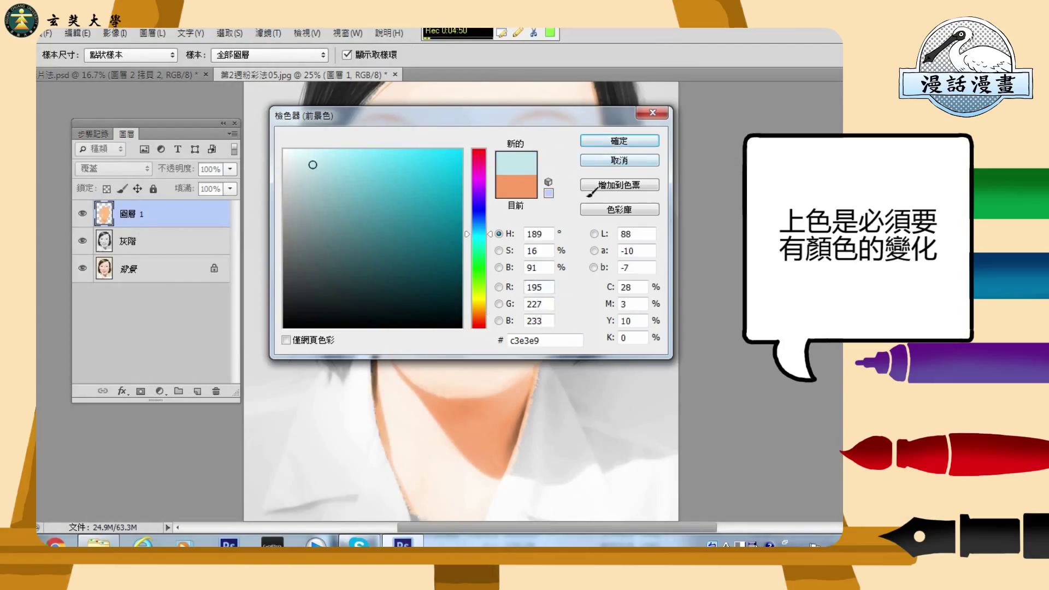
left_click(609, 142)
mouse_move(544, 387)
left_mouse_down()
mouse_move(523, 477)
mouse_move(547, 369)
mouse_move(588, 446)
left_mouse_up()
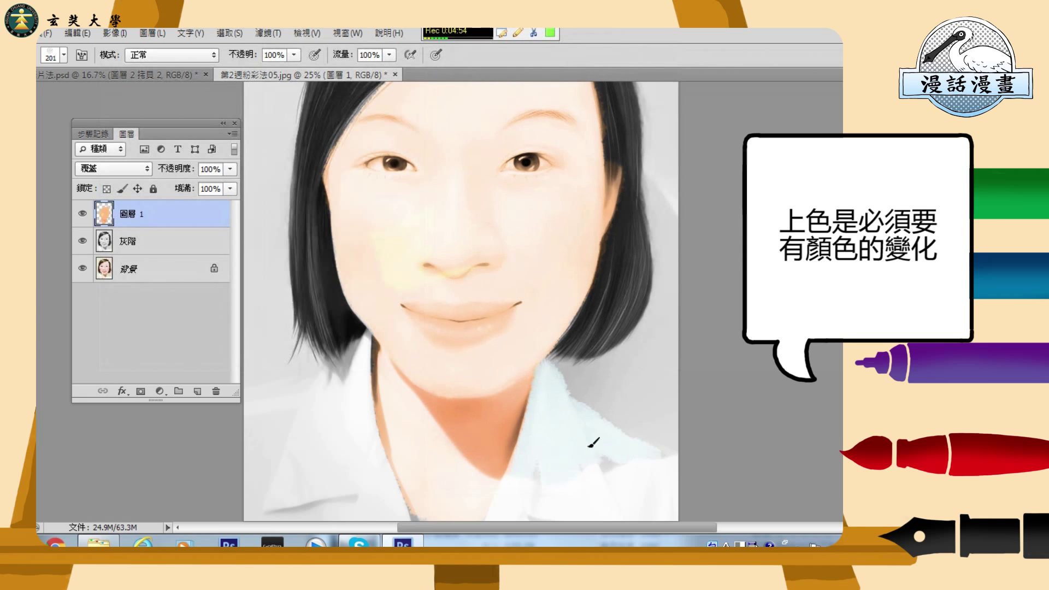
mouse_move(295, 418)
left_mouse_down()
mouse_move(315, 425)
mouse_move(339, 501)
mouse_move(278, 511)
mouse_move(351, 512)
mouse_move(309, 396)
mouse_move(347, 357)
mouse_move(338, 410)
mouse_move(366, 419)
mouse_move(380, 498)
mouse_move(406, 515)
left_mouse_up()
- Choose a dark brown foreground colour and paint the lower hair on the image's right side
left_click(765, 323)
left_click(478, 314)
left_click(438, 263)
left_click(611, 143)
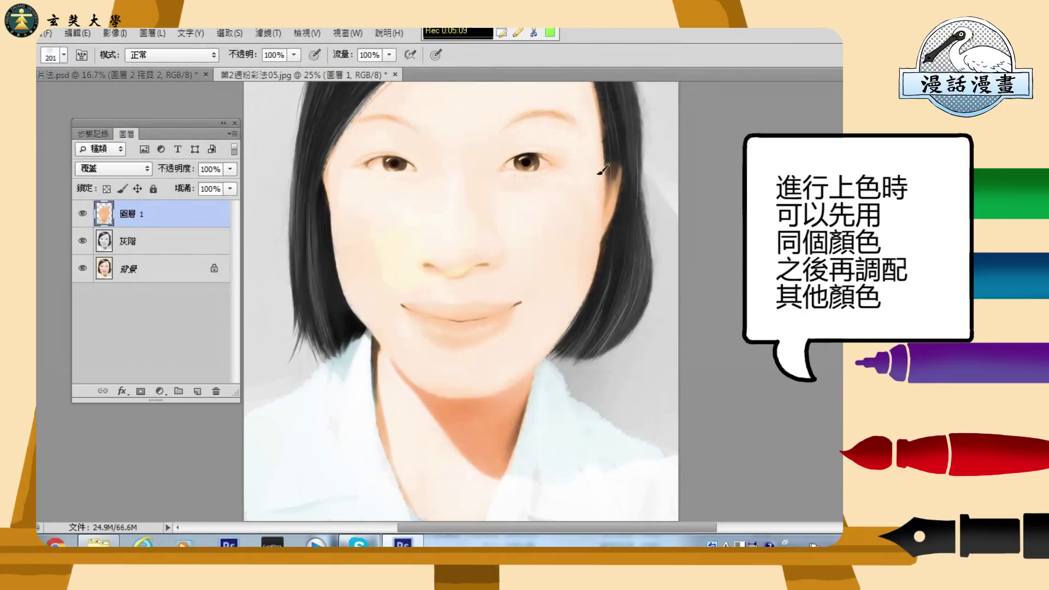
mouse_move(629, 242)
left_mouse_down()
mouse_move(597, 321)
mouse_move(526, 333)
mouse_move(552, 330)
mouse_move(579, 230)
mouse_move(565, 249)
mouse_move(564, 355)
left_mouse_up()
- Paint the rest of the hair dark brown, from the crown down both sides of the face
key("h")
left_click_drag(557, 226, 571, 283)
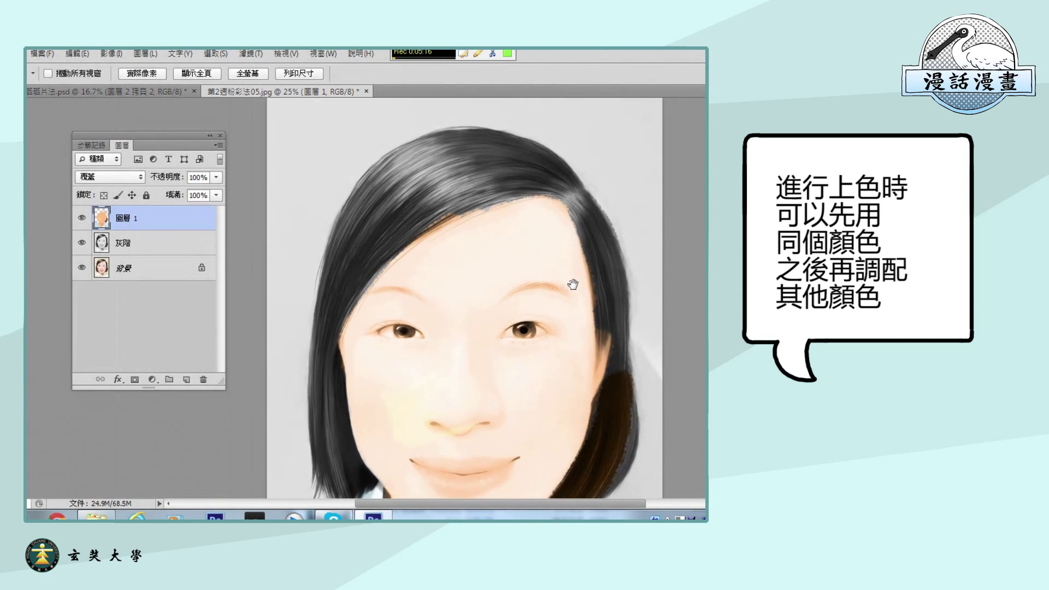
key("b")
mouse_move(336, 291)
left_mouse_down()
mouse_move(415, 164)
mouse_move(492, 186)
mouse_move(431, 227)
mouse_move(557, 178)
mouse_move(328, 397)
mouse_move(338, 324)
mouse_move(317, 494)
mouse_move(350, 481)
mouse_move(335, 290)
mouse_move(519, 167)
mouse_move(477, 173)
mouse_move(420, 220)
mouse_move(541, 189)
mouse_move(483, 199)
mouse_move(343, 307)
left_mouse_up()
mouse_move(552, 167)
left_mouse_down()
mouse_move(599, 245)
mouse_move(606, 321)
mouse_move(606, 242)
mouse_move(623, 327)
mouse_move(620, 388)
left_mouse_up()
mouse_move(604, 337)
left_mouse_down()
mouse_move(604, 352)
mouse_move(612, 348)
left_mouse_up()
mouse_move(624, 383)
left_mouse_down()
mouse_move(629, 451)
mouse_move(601, 500)
left_mouse_up()
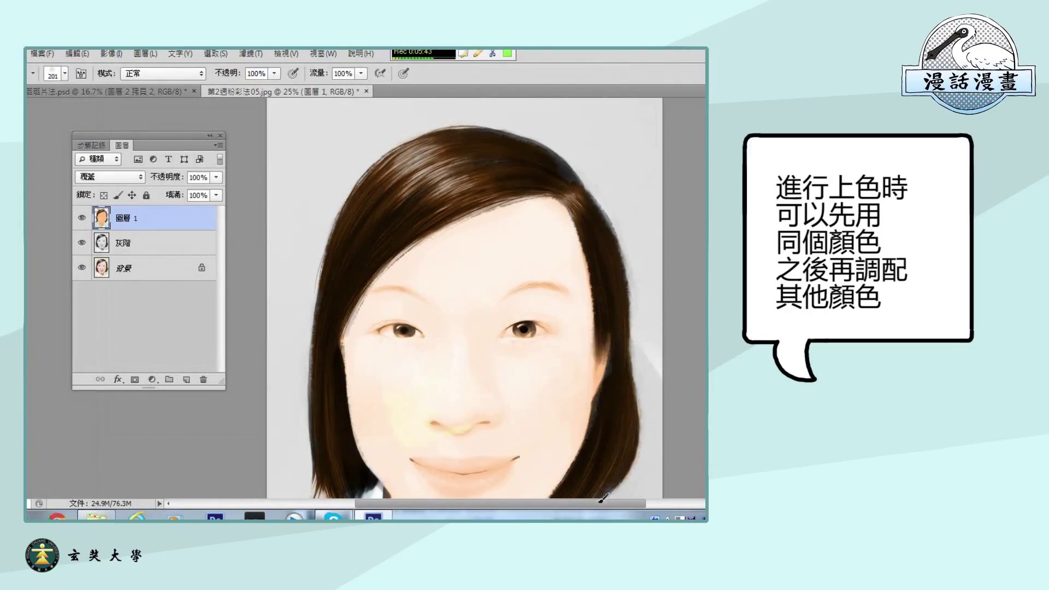
left_click_drag(598, 419, 596, 406)
- Choose a lighter brown foreground colour and brush it over the crown and sides of the hair for colour variation
left_click(444, 306)
left_click(417, 234)
left_click(562, 152)
mouse_move(337, 265)
left_mouse_down()
mouse_move(347, 224)
mouse_move(354, 249)
left_mouse_up()
mouse_move(473, 140)
left_mouse_down()
mouse_move(421, 212)
mouse_move(509, 201)
left_mouse_up()
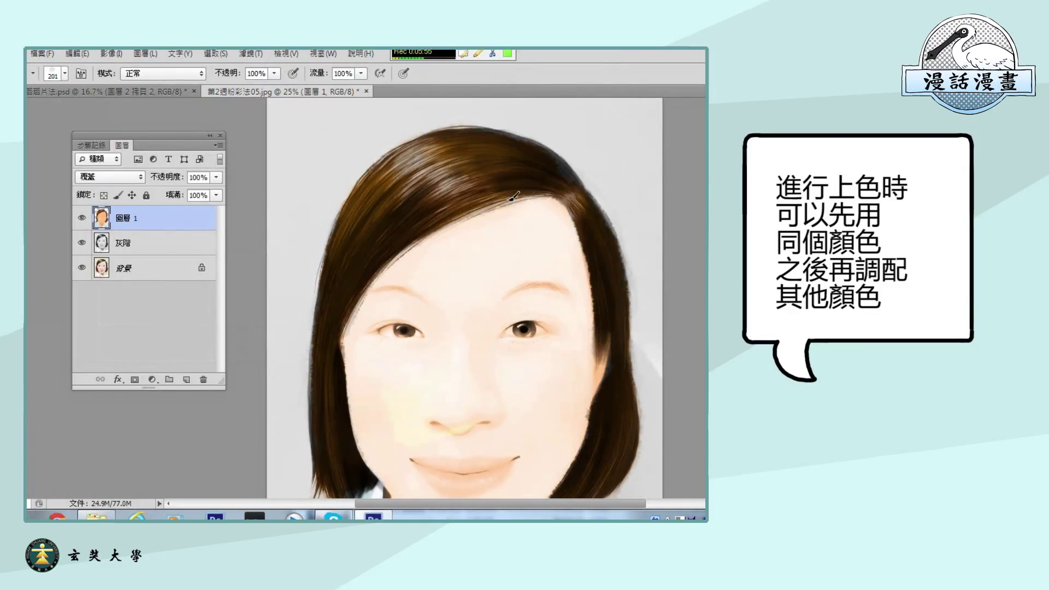
- Try a brush stroke of yellow e3e142 on the hair at the image's left side, and undo it
left_click(444, 295)
left_click(380, 177)
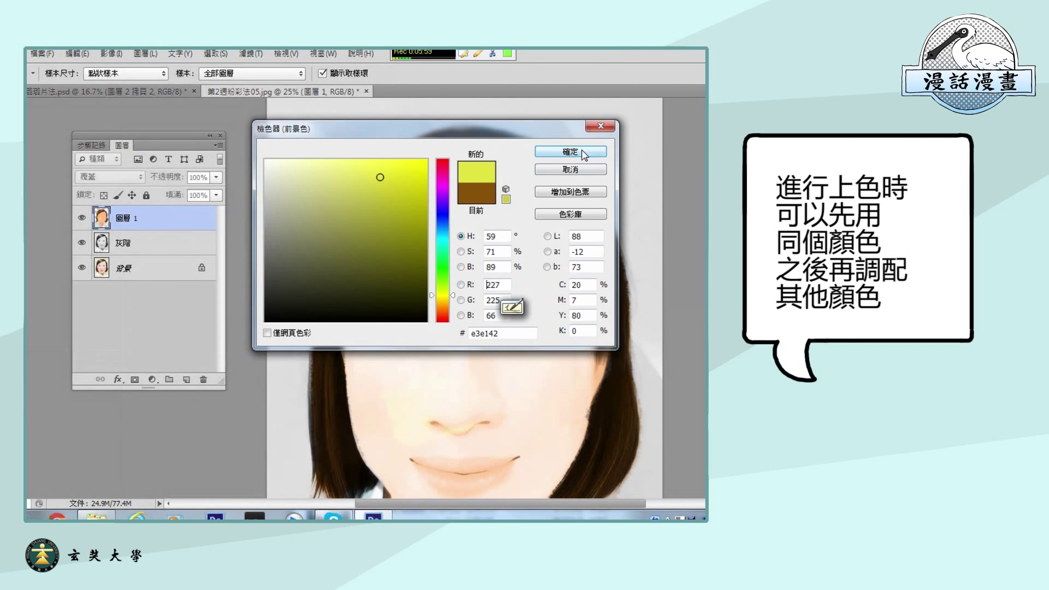
left_click(579, 154)
left_click_drag(354, 255, 376, 226)
left_click(77, 53)
left_click(98, 66)
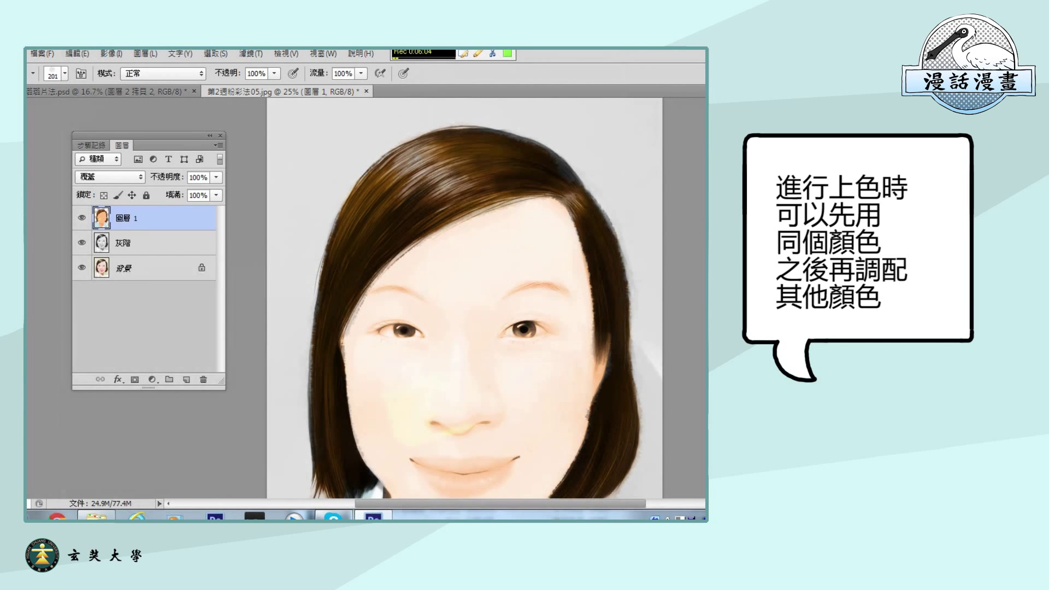
- Set the foreground colour to light orange ffd987 and brush it over the hair at the image's left side
left_click(341, 166)
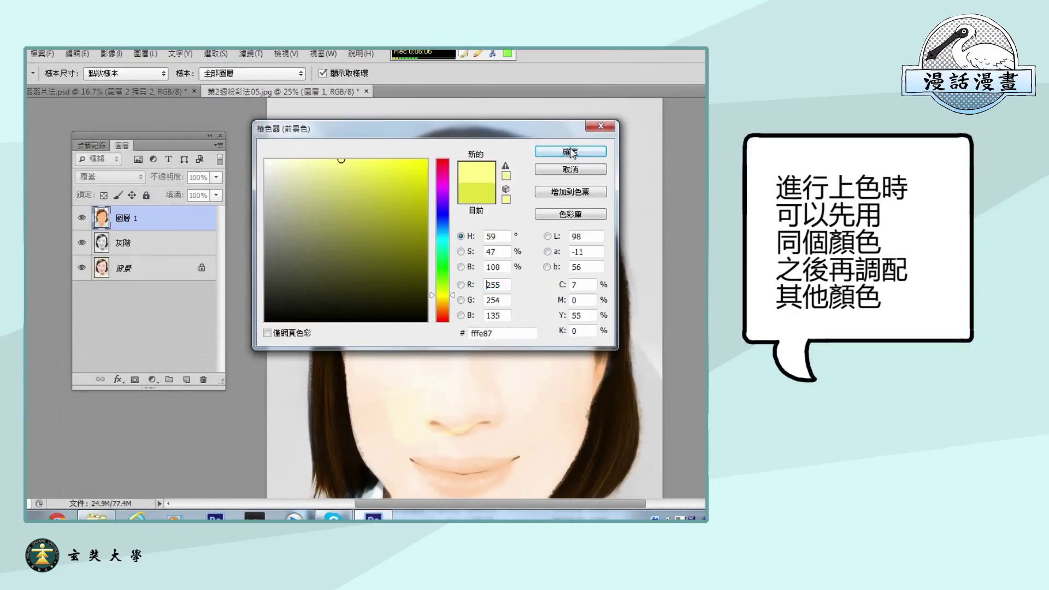
left_click(570, 151)
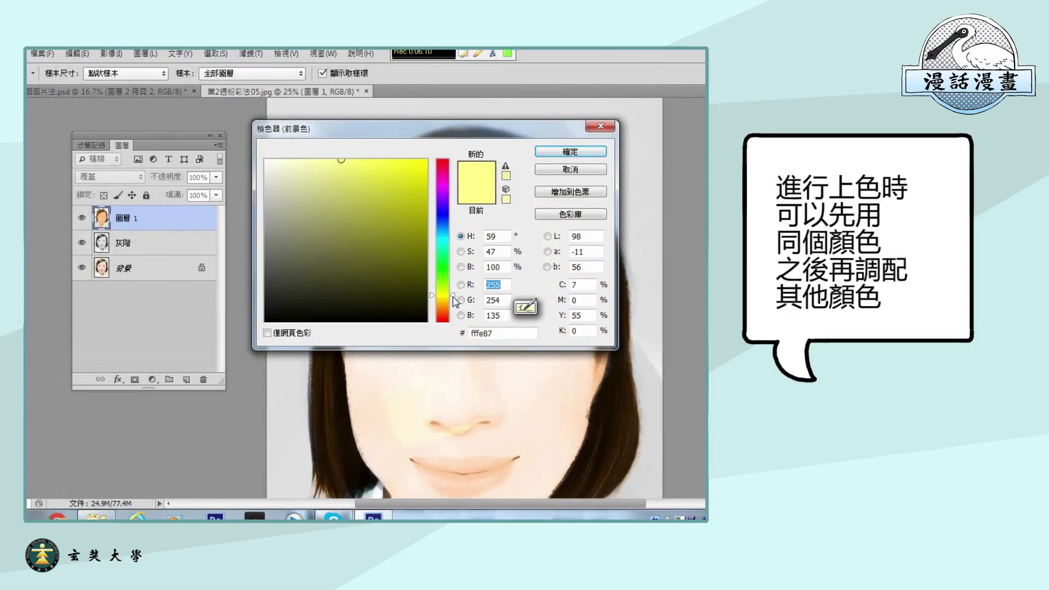
left_click_drag(452, 296, 453, 306)
left_click_drag(352, 268, 387, 197)
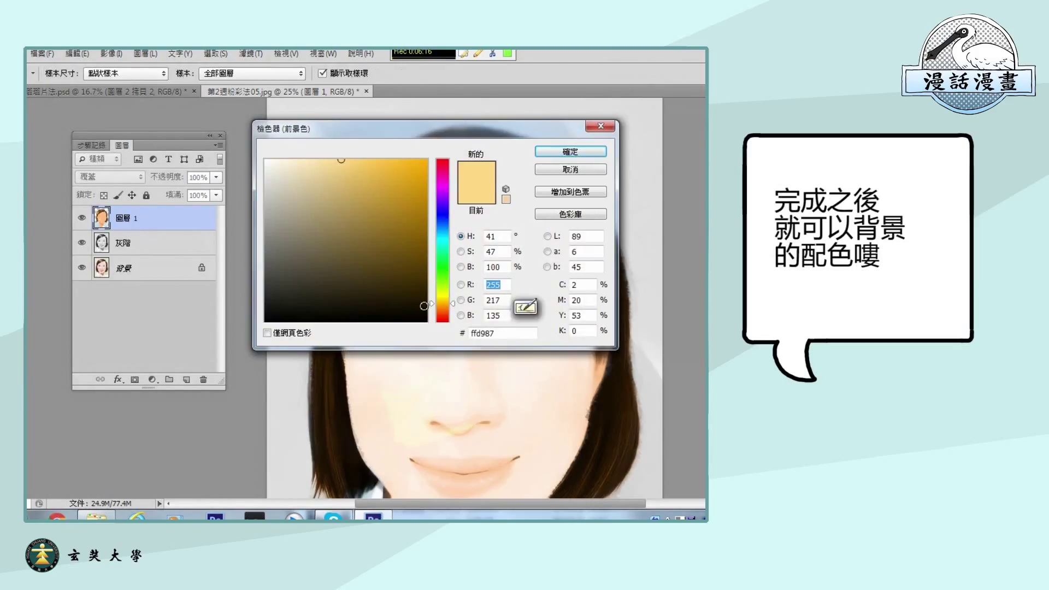
- Set the foreground colour to medium brown 8b4d16 and brush it over the hair at the image's right side
left_click(384, 254)
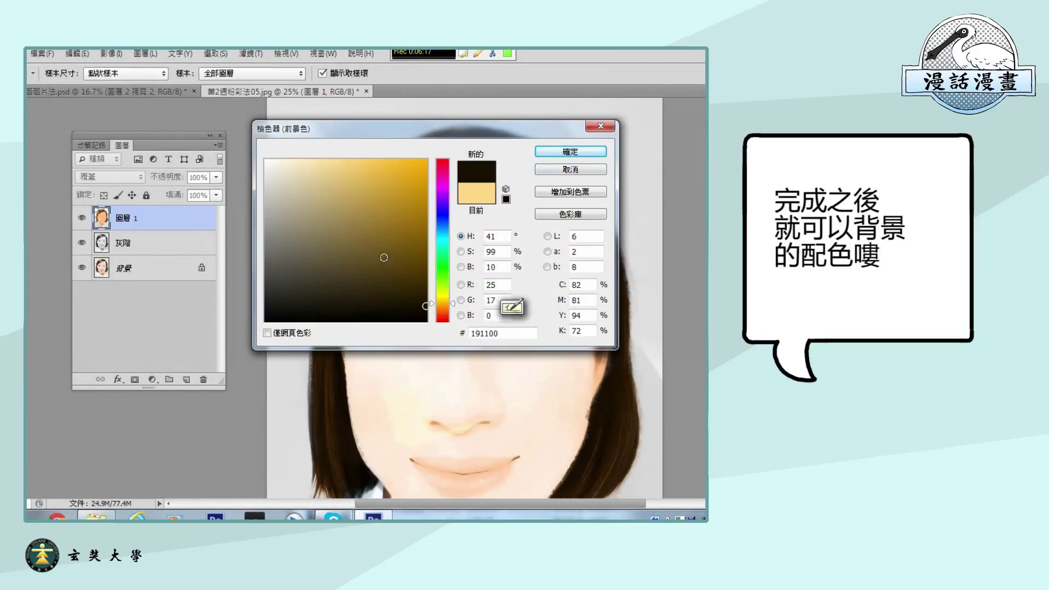
left_click(443, 316)
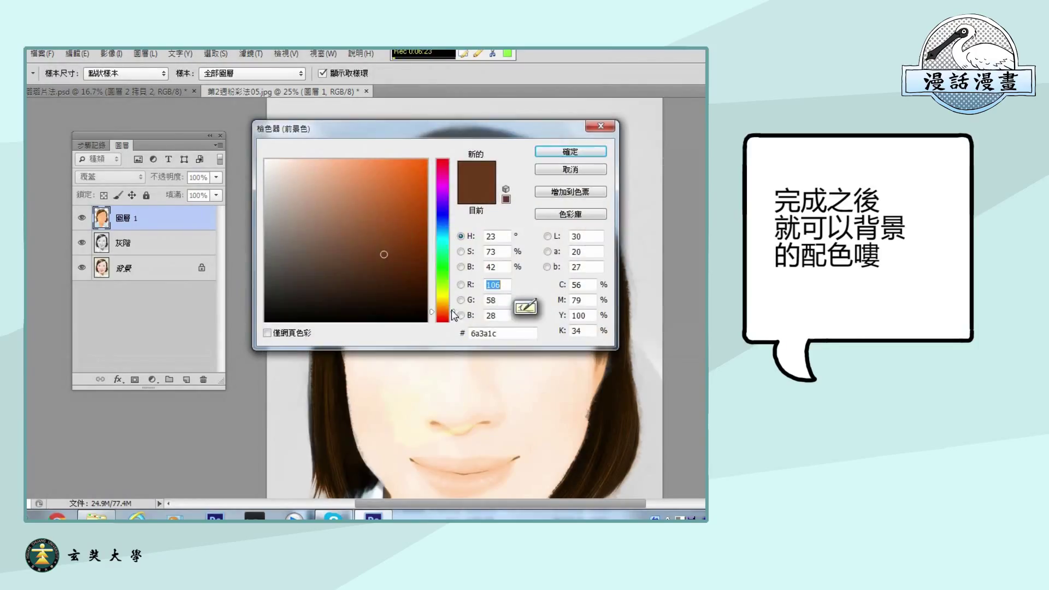
left_click(443, 309)
left_click(401, 233)
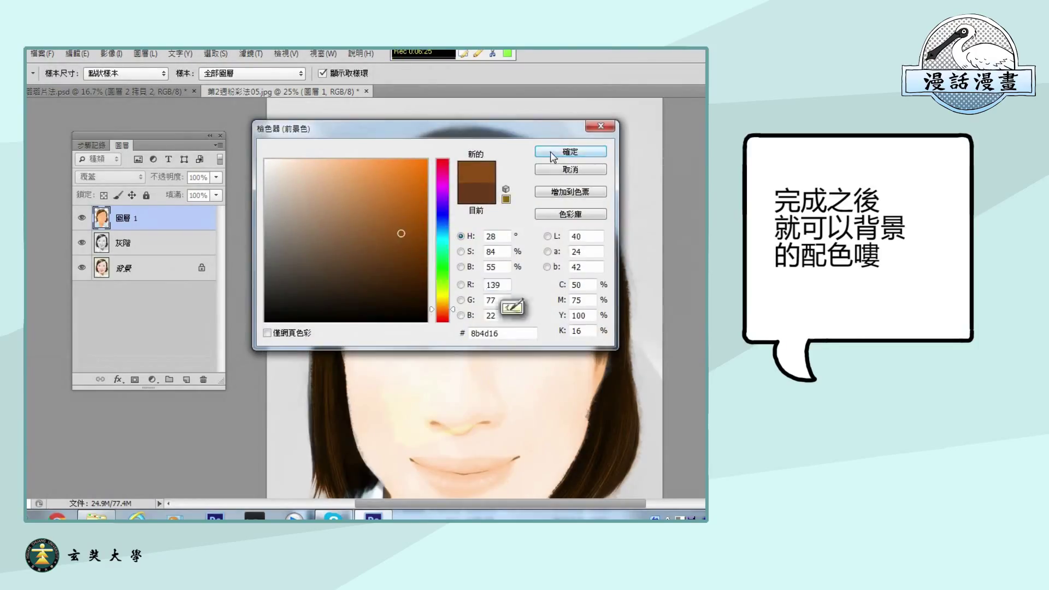
left_click(568, 152)
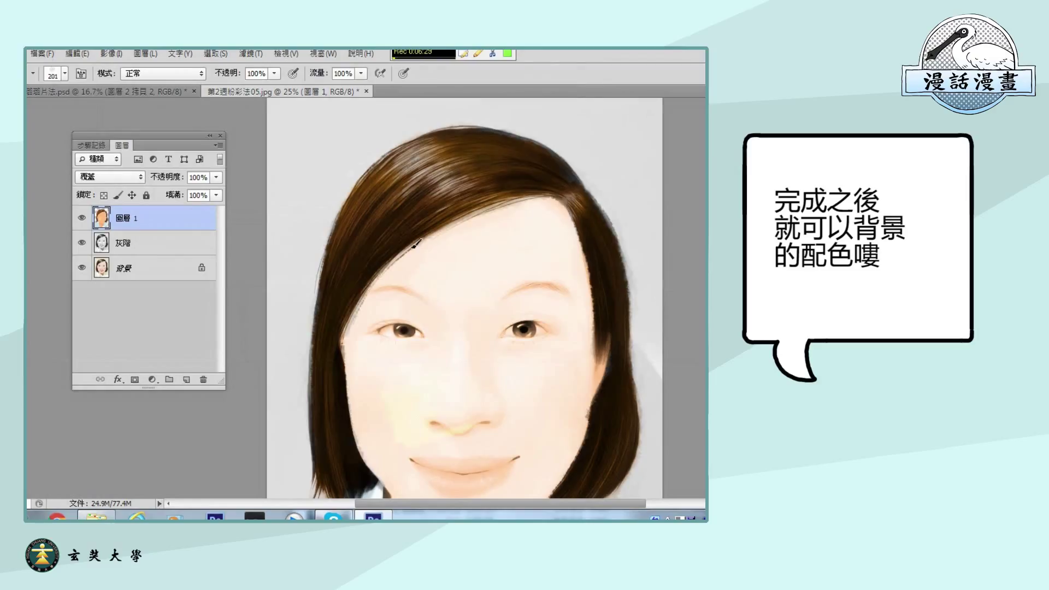
mouse_move(595, 241)
left_mouse_down()
mouse_move(591, 209)
mouse_move(611, 262)
left_mouse_up()
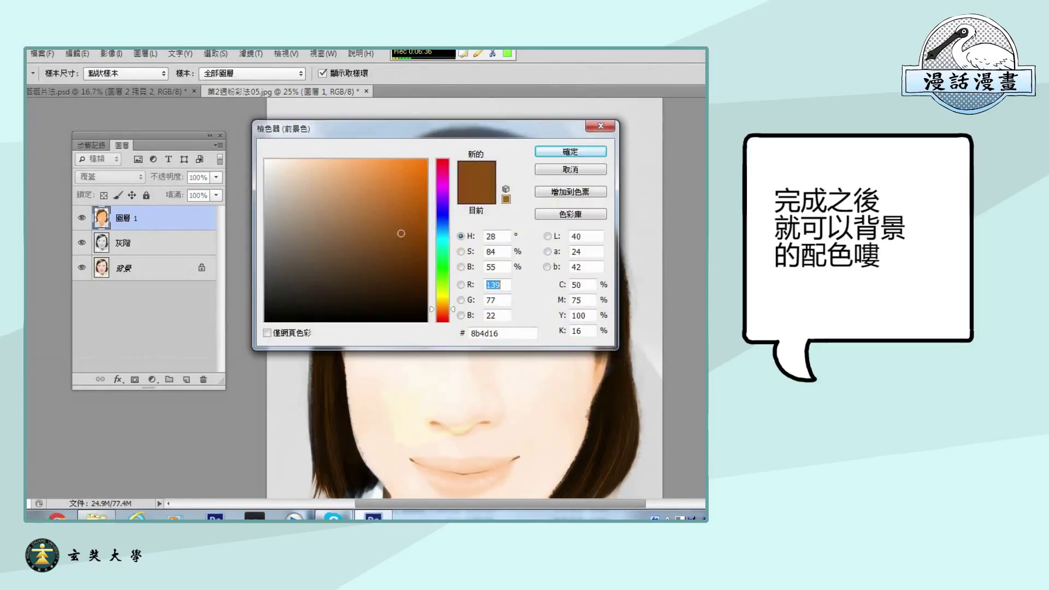
- Set the foreground colour to pale yellow-green ecf5a4 and paint the background around the head
left_click(445, 292)
mouse_move(365, 174)
left_mouse_down()
mouse_move(318, 164)
mouse_move(359, 113)
mouse_move(387, 118)
mouse_move(351, 158)
mouse_move(335, 199)
mouse_move(424, 123)
mouse_move(393, 103)
left_mouse_up()
left_click(573, 155)
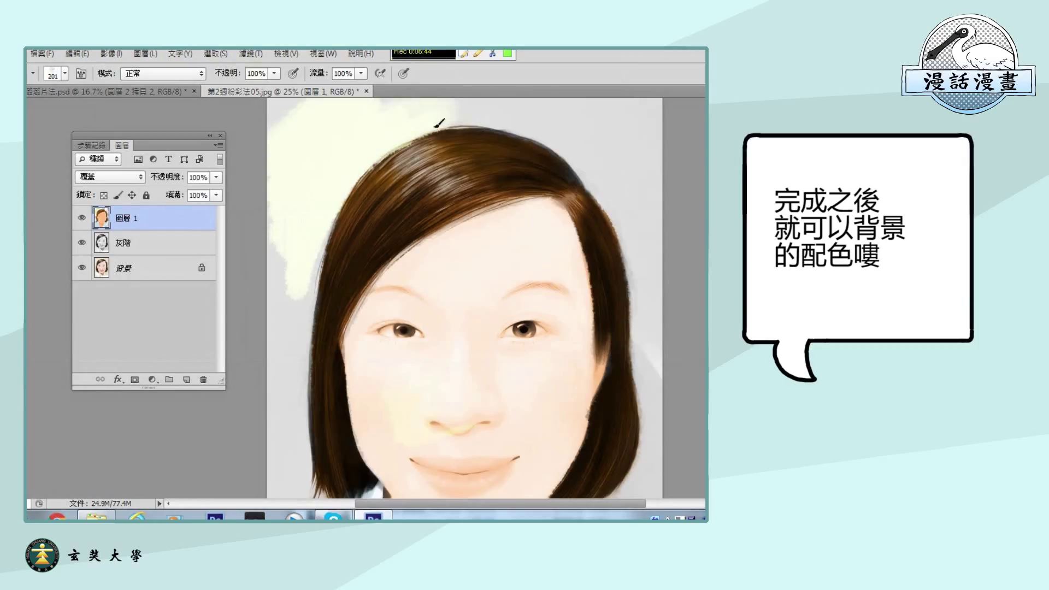
mouse_move(283, 386)
left_mouse_down()
mouse_move(287, 196)
mouse_move(275, 383)
mouse_move(312, 220)
mouse_move(288, 414)
mouse_move(317, 210)
mouse_move(290, 408)
mouse_move(314, 224)
left_mouse_up()
mouse_move(342, 186)
left_mouse_down()
mouse_move(375, 141)
mouse_move(484, 98)
mouse_move(546, 115)
mouse_move(592, 149)
mouse_move(578, 159)
mouse_move(564, 112)
mouse_move(639, 174)
mouse_move(588, 148)
mouse_move(637, 236)
mouse_move(658, 163)
mouse_move(653, 335)
mouse_move(644, 342)
mouse_move(653, 440)
mouse_move(640, 399)
left_mouse_up()
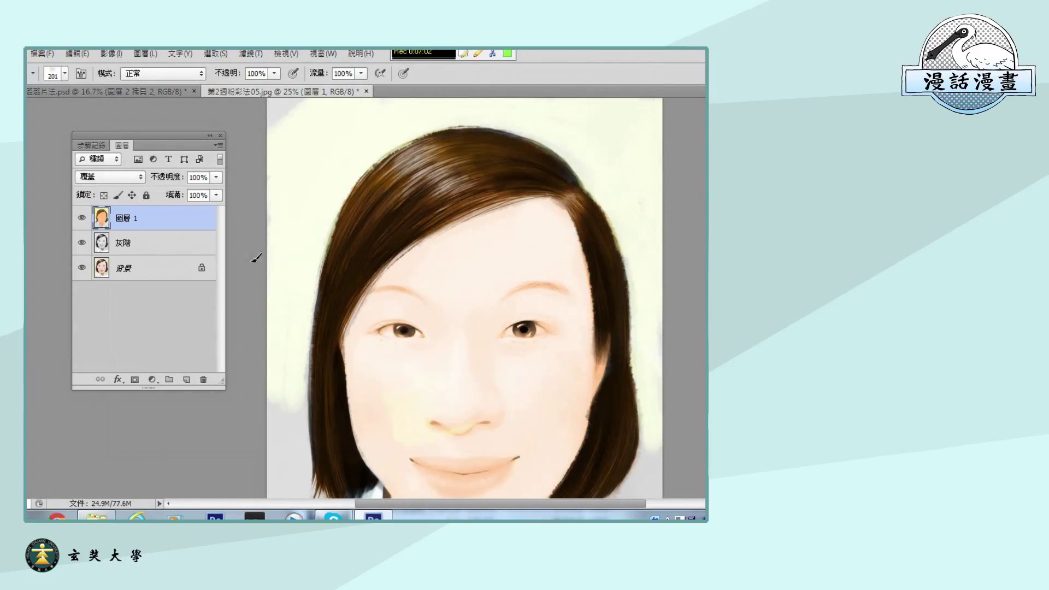
left_click_drag(271, 125, 295, 100)
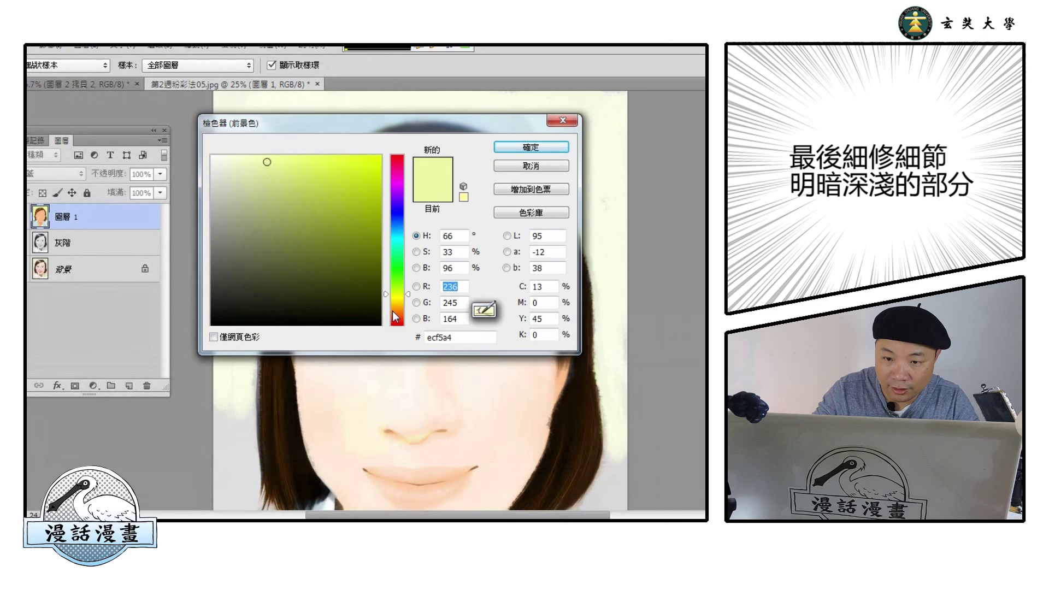
- Set the foreground colour to light brown b2682b and brush it onto the upper hair at the image's left side
left_click(443, 309)
left_click(388, 208)
left_click(568, 153)
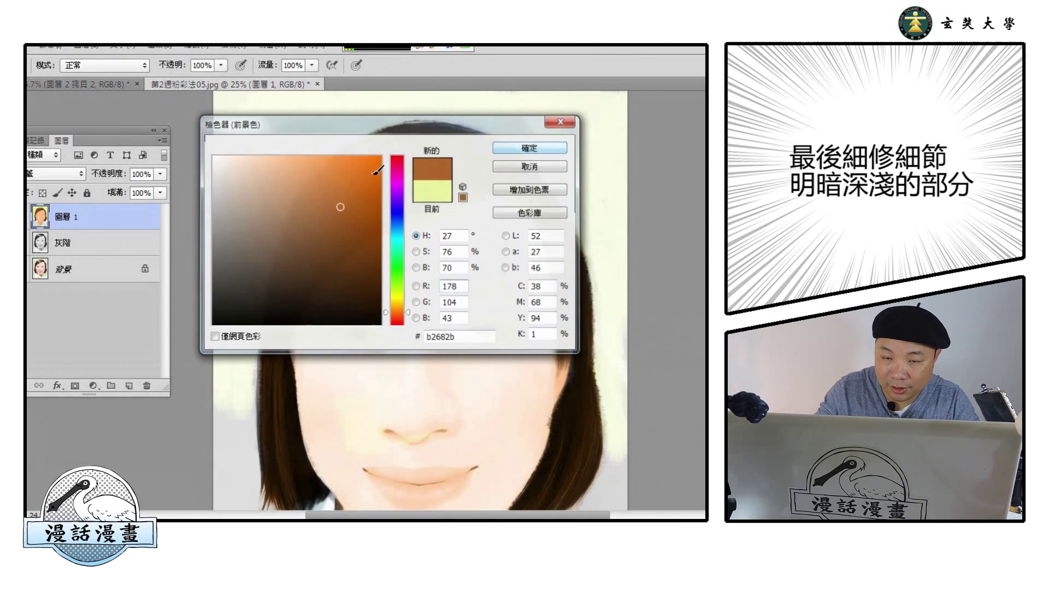
key("Return")
left_click(27, 65)
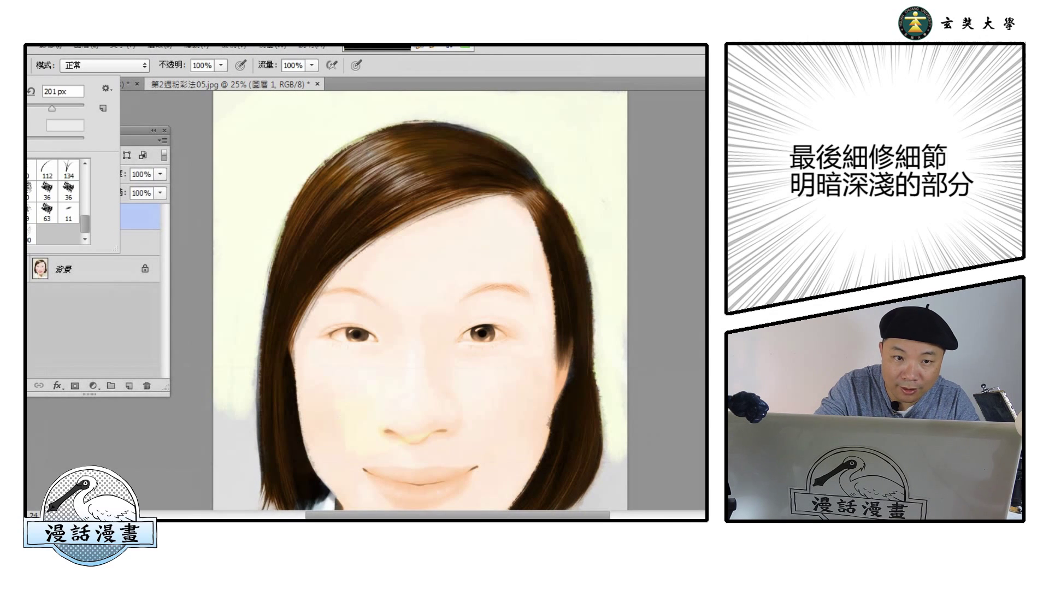
left_click(304, 219)
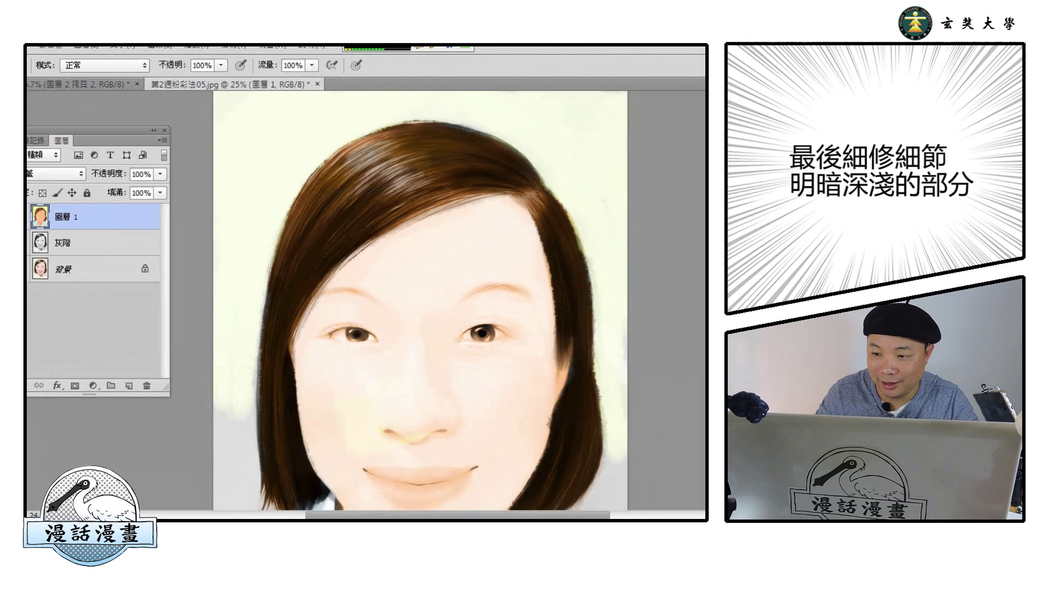
- Set the foreground colour to dark brown 623109 and paint both eyebrows with a 46 px brush
key("h")
left_click_drag(574, 187, 606, 92)
key("b")
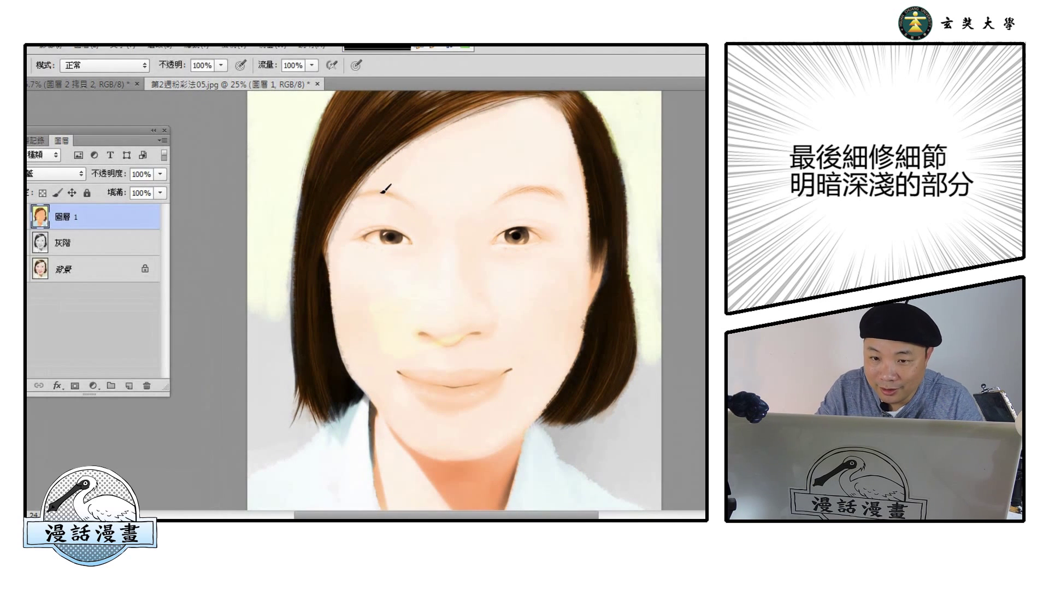
left_click(366, 261)
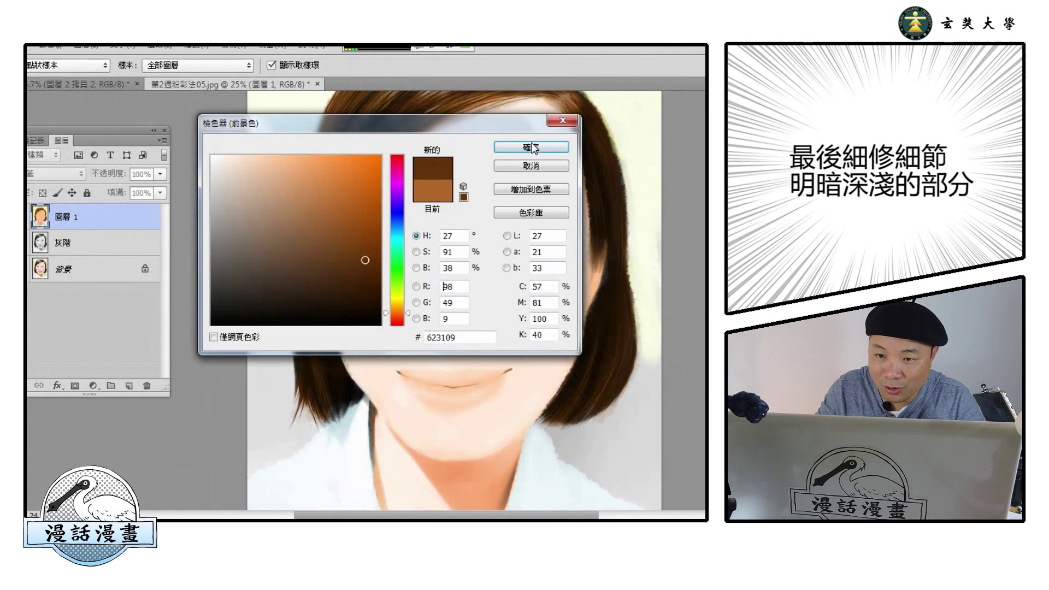
left_click(532, 146)
left_click(27, 65)
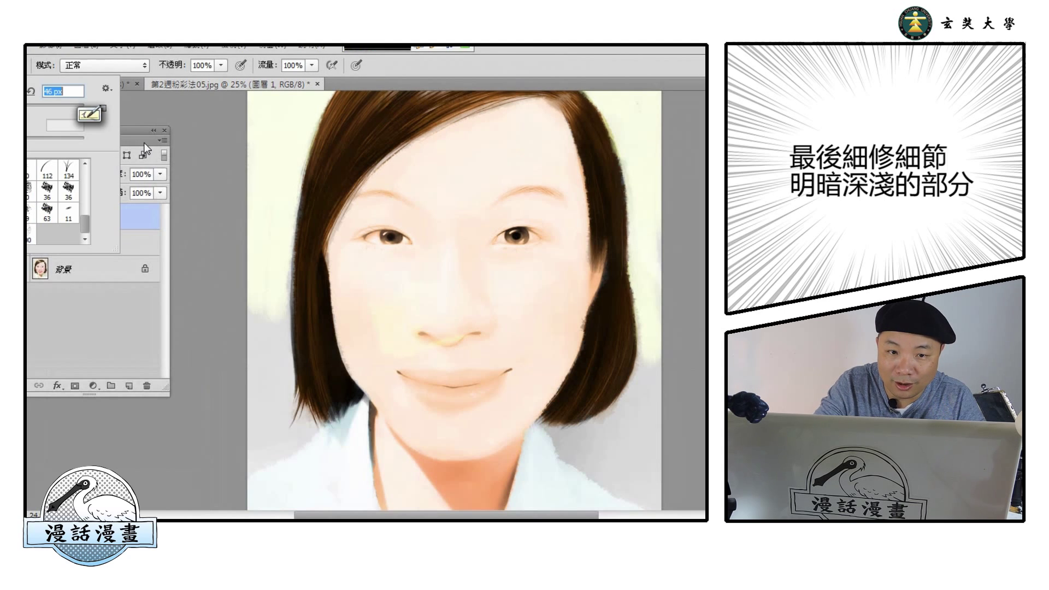
left_click(134, 131)
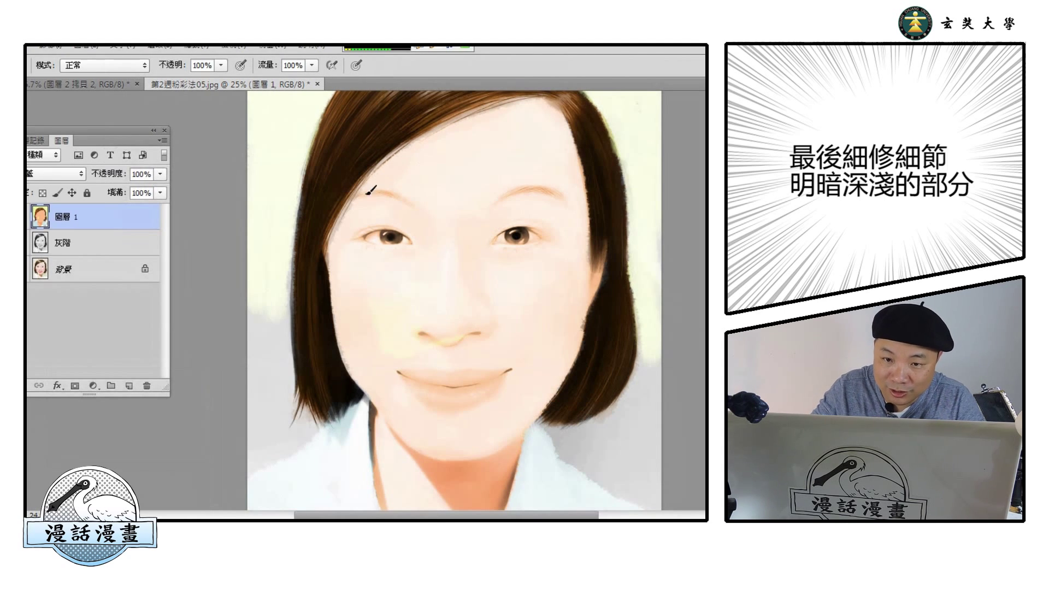
left_click_drag(371, 193, 415, 207)
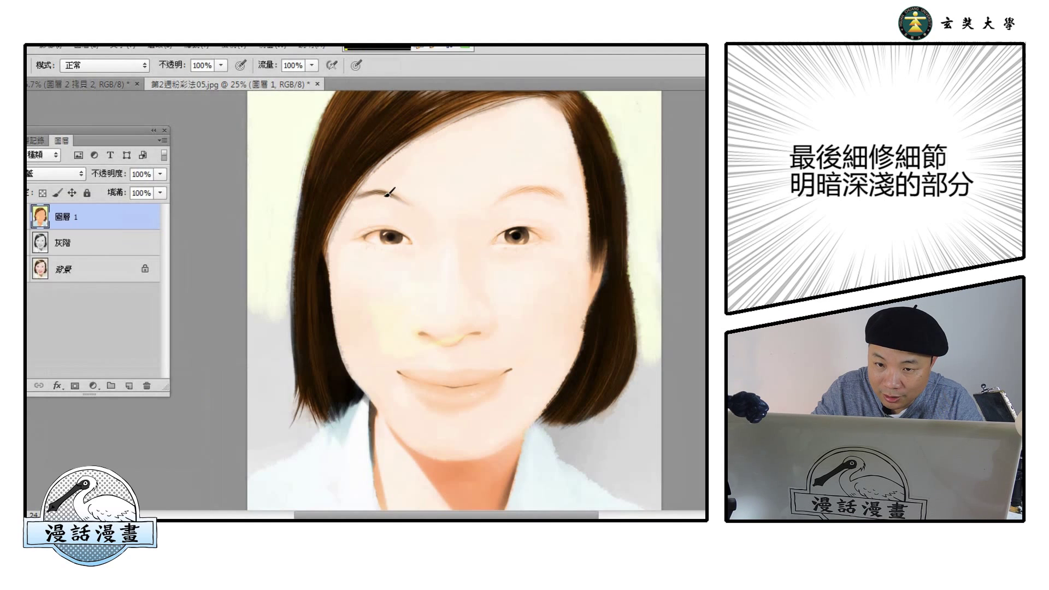
mouse_move(500, 202)
left_mouse_down()
mouse_move(530, 191)
mouse_move(557, 199)
left_mouse_up()
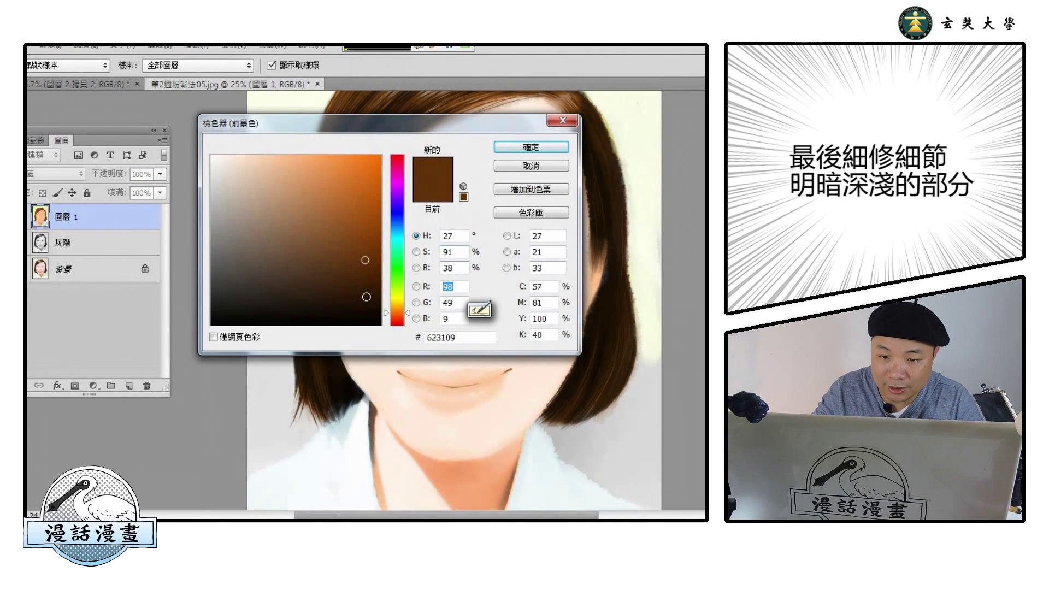
- Change the foreground colour to reddish brown 582303 and again to dark blue 0c1e37
left_click_drag(367, 297, 381, 302)
left_click(396, 314)
left_click(374, 266)
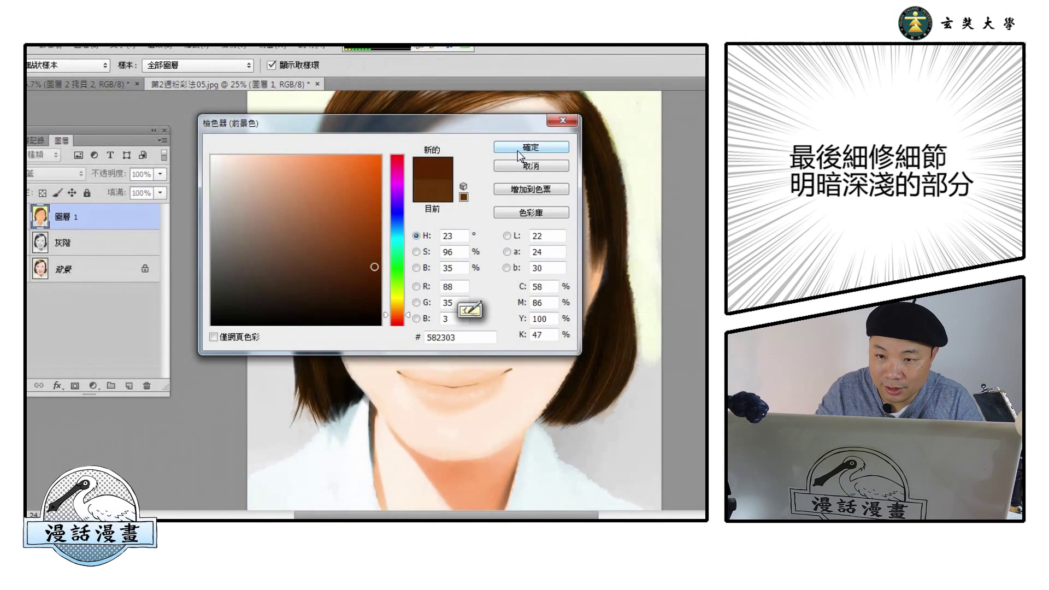
left_click(395, 224)
left_click(343, 288)
key("Return")
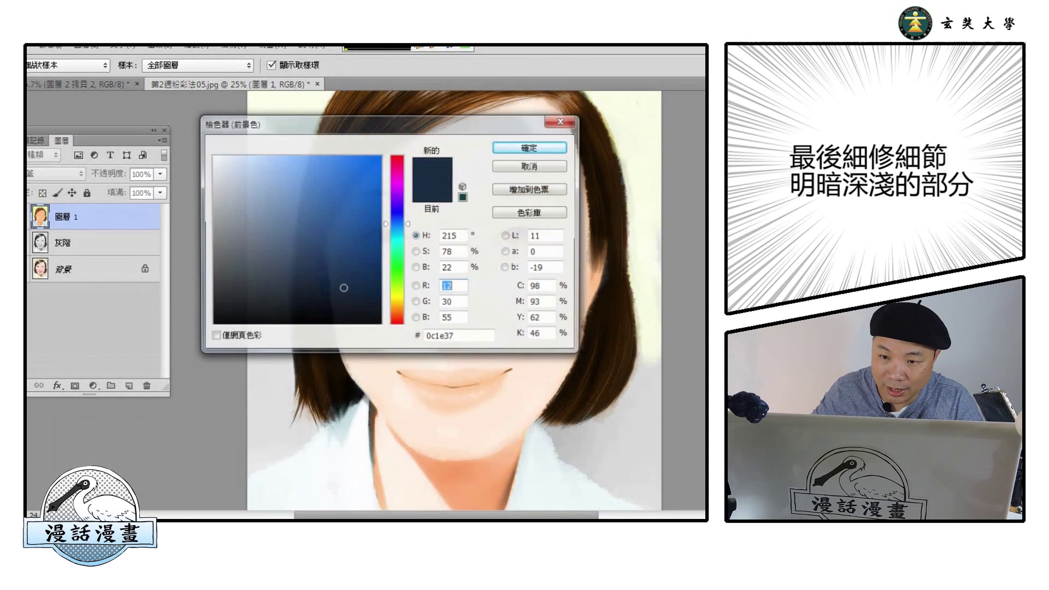
- Set the foreground colour to golden brown aa6f08 and tint the irises of both eyes
left_click(392, 307)
left_click(373, 211)
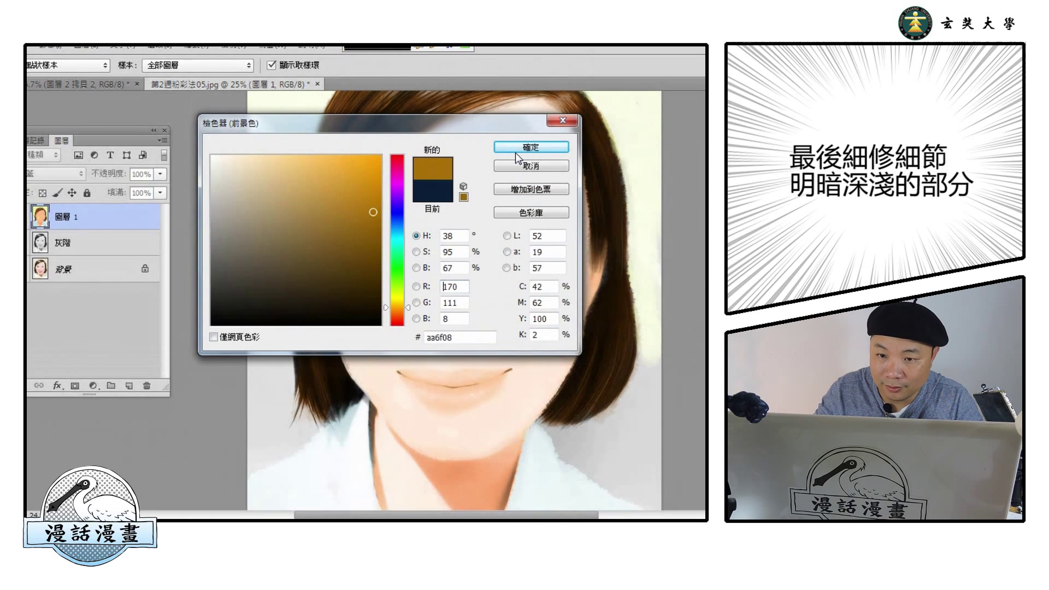
left_click(524, 148)
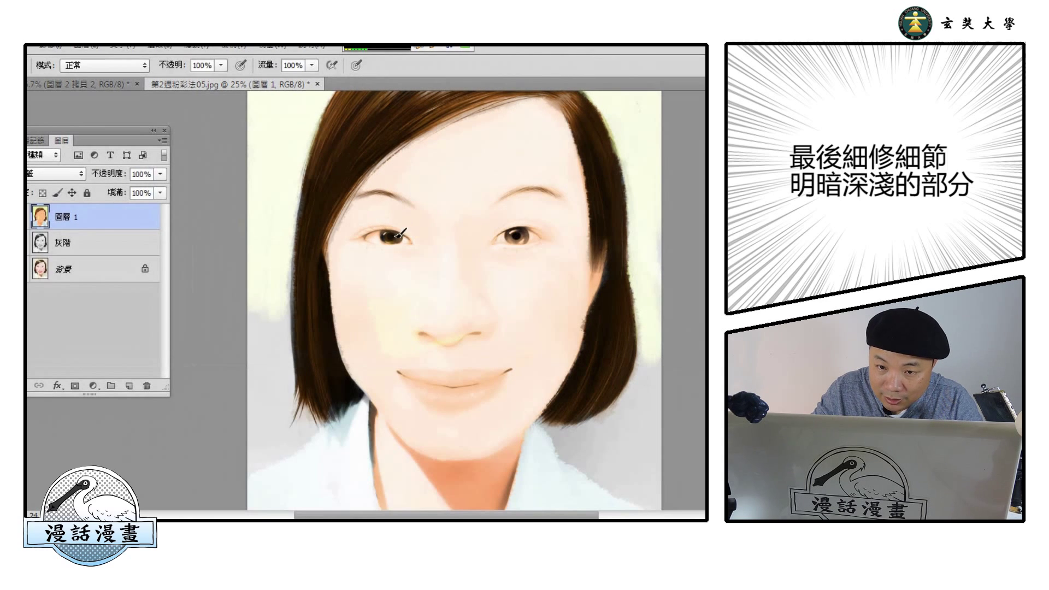
left_click_drag(513, 239, 519, 234)
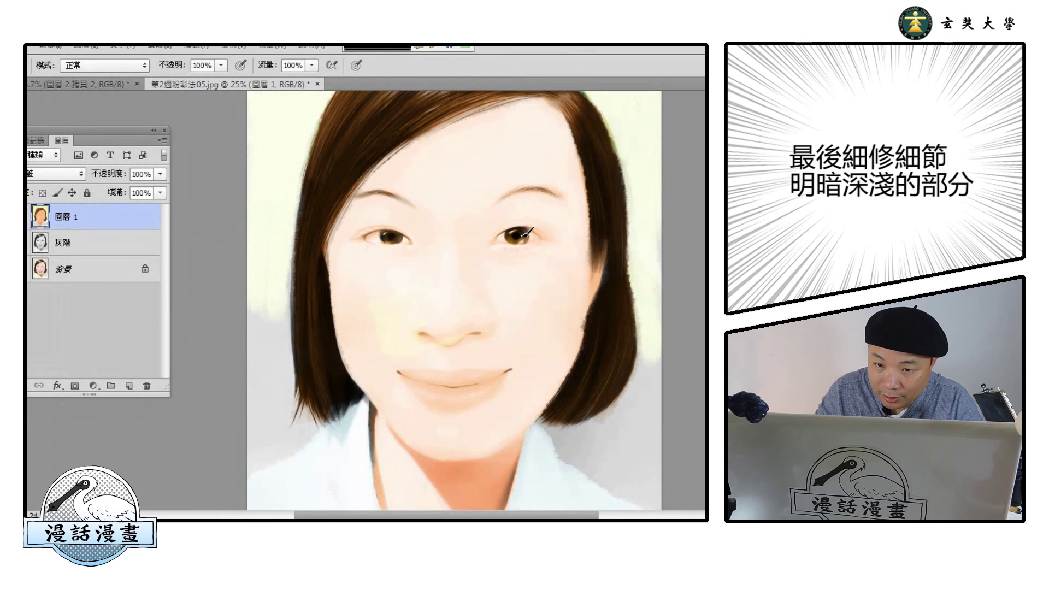
- Set the foreground colour to bright yellow ffe400 and brush it over both irises
left_click(405, 300)
left_click(381, 156)
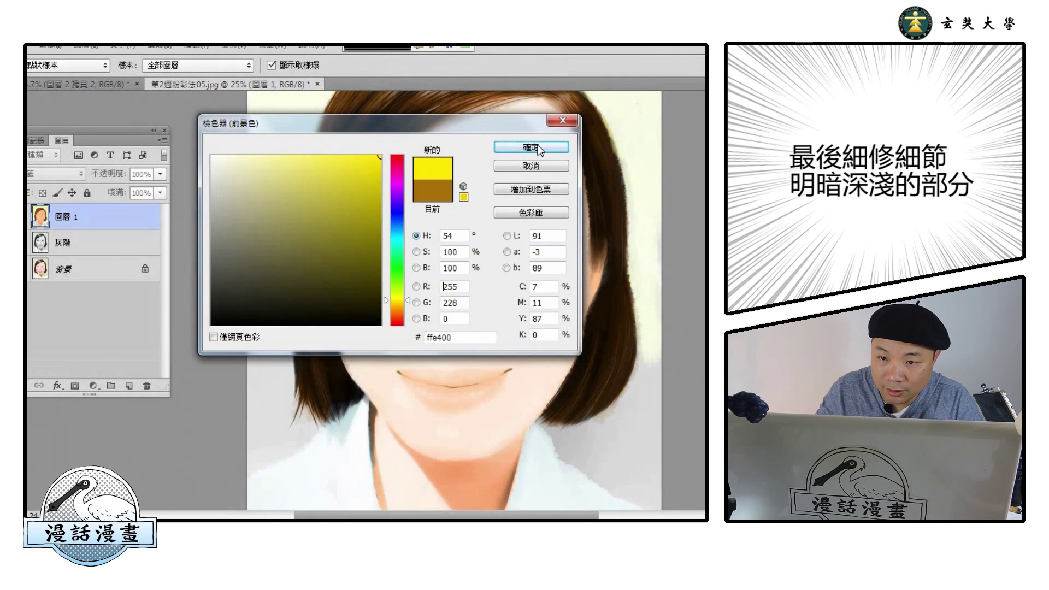
left_click(538, 148)
left_click_drag(388, 239, 400, 240)
left_click_drag(512, 240, 523, 238)
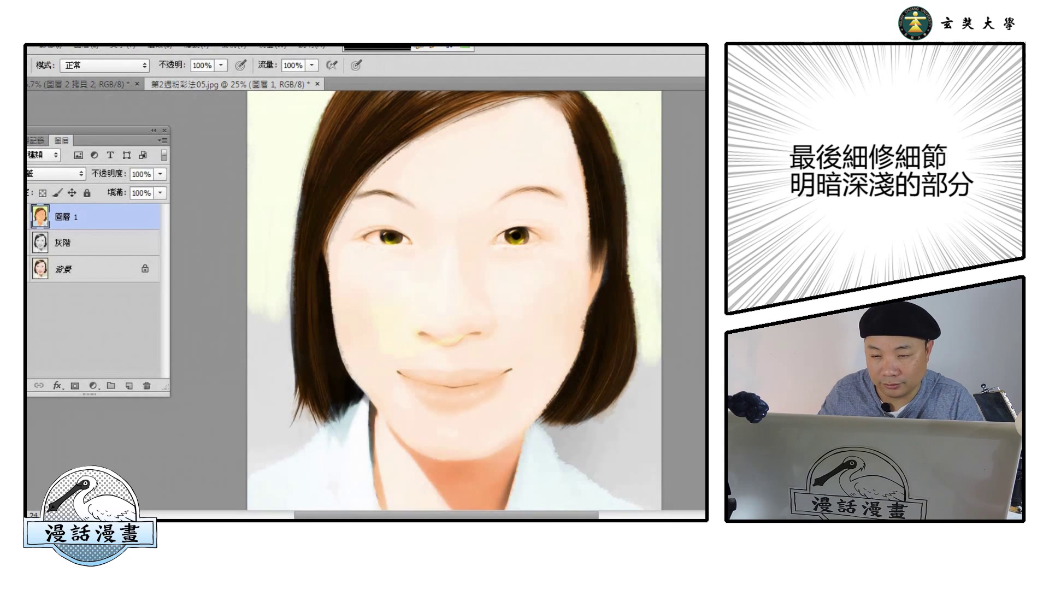
- Choose a bright pinkish red foreground colour and paint the upper and lower lips
left_click_drag(463, 125, 196, 175)
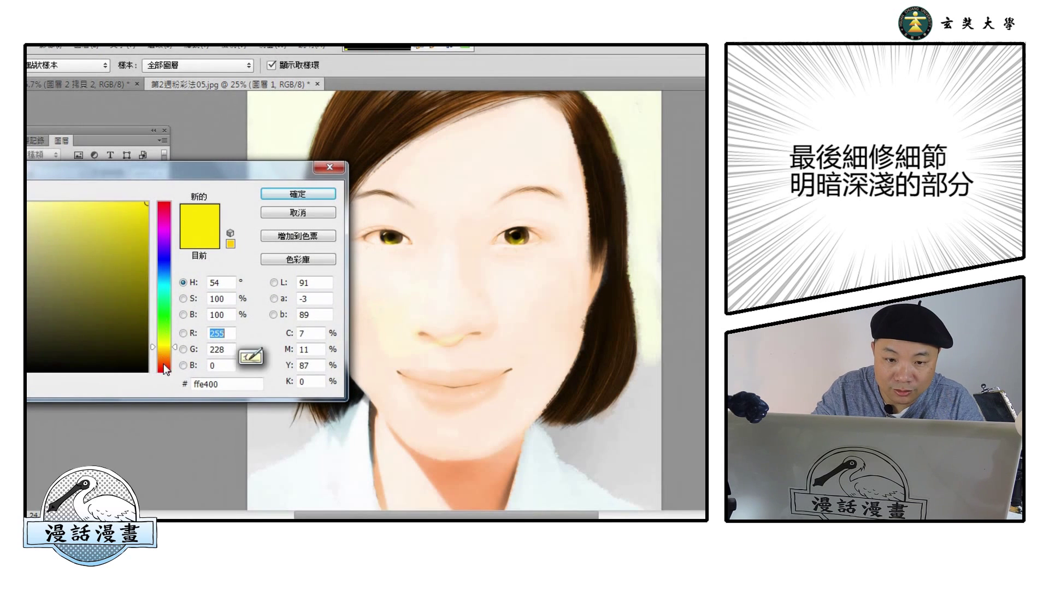
left_click(164, 364)
left_click(167, 372)
left_click(112, 202)
left_click(298, 193)
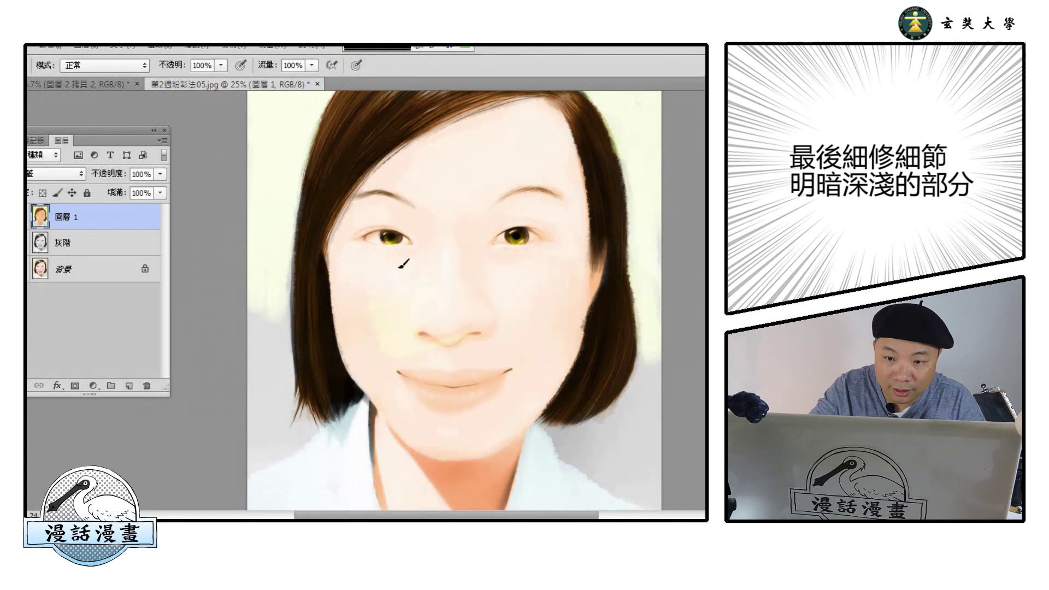
mouse_move(403, 374)
left_mouse_down()
mouse_move(428, 393)
mouse_move(413, 376)
left_mouse_up()
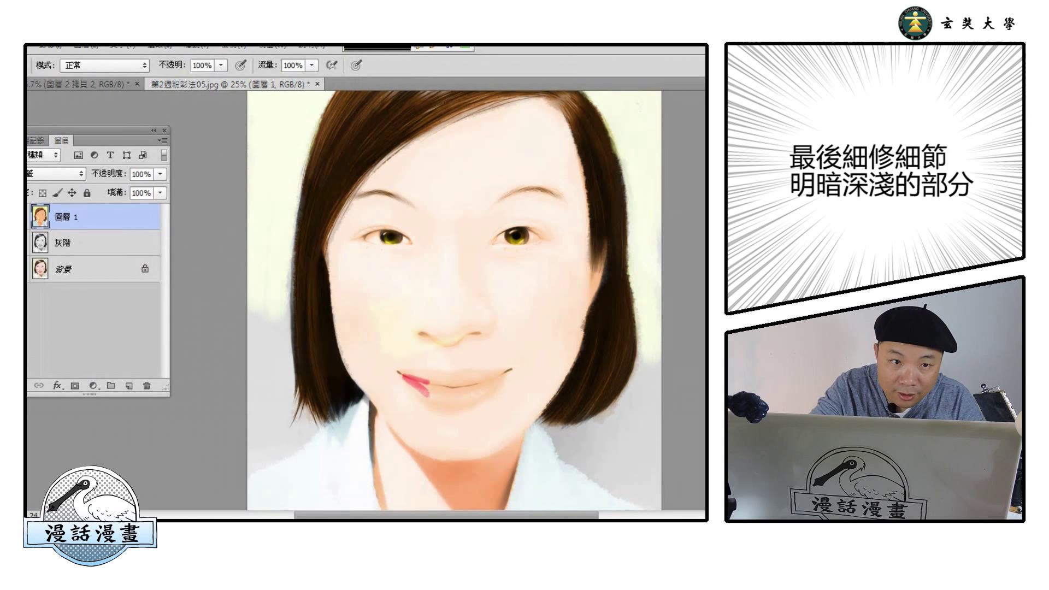
left_click(28, 65)
mouse_move(439, 390)
left_mouse_down()
mouse_move(404, 377)
mouse_move(438, 396)
mouse_move(455, 393)
mouse_move(411, 375)
mouse_move(448, 376)
mouse_move(409, 373)
mouse_move(489, 374)
mouse_move(435, 404)
mouse_move(488, 395)
mouse_move(466, 389)
mouse_move(498, 378)
mouse_move(472, 391)
mouse_move(493, 392)
mouse_move(505, 371)
left_mouse_up()
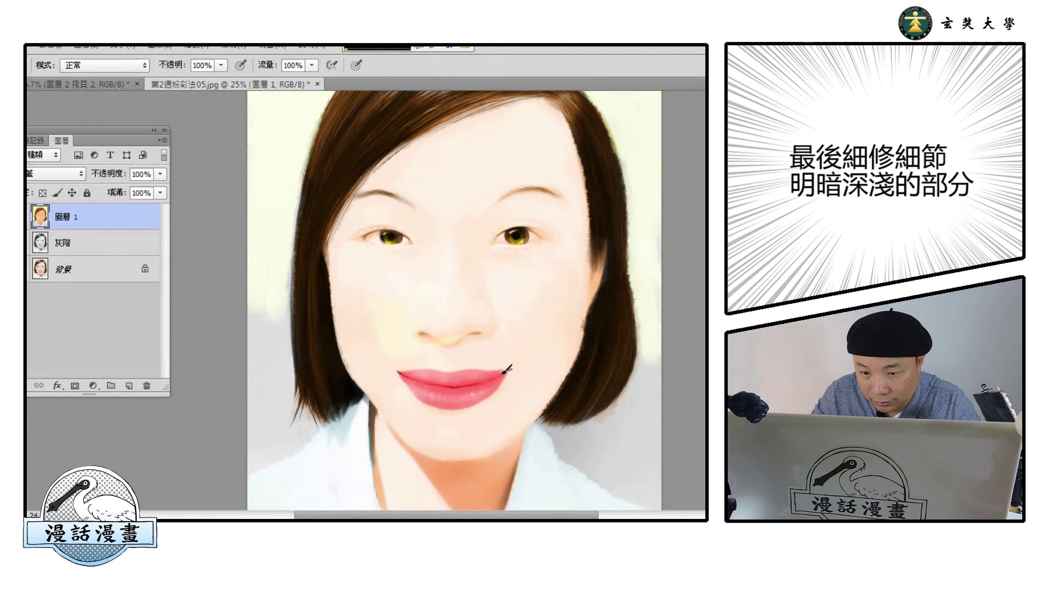
- Set the foreground colour to light red ff7878 and brush it over the lips to lighten them
left_click(28, 377)
left_click(69, 202)
left_click(273, 191)
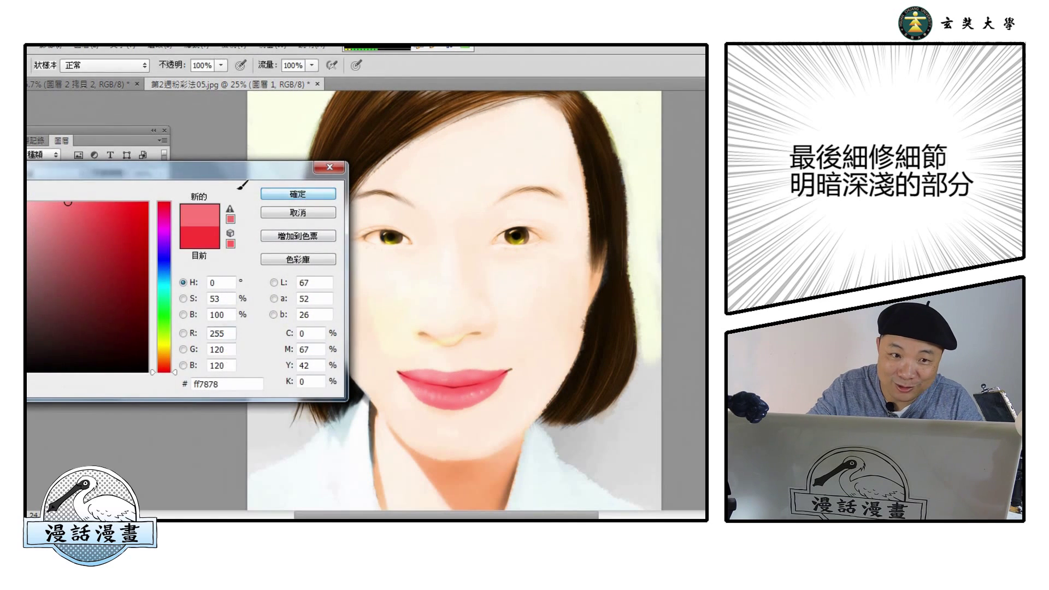
left_click(28, 65)
mouse_move(430, 379)
left_mouse_down()
mouse_move(421, 374)
mouse_move(440, 403)
left_mouse_up()
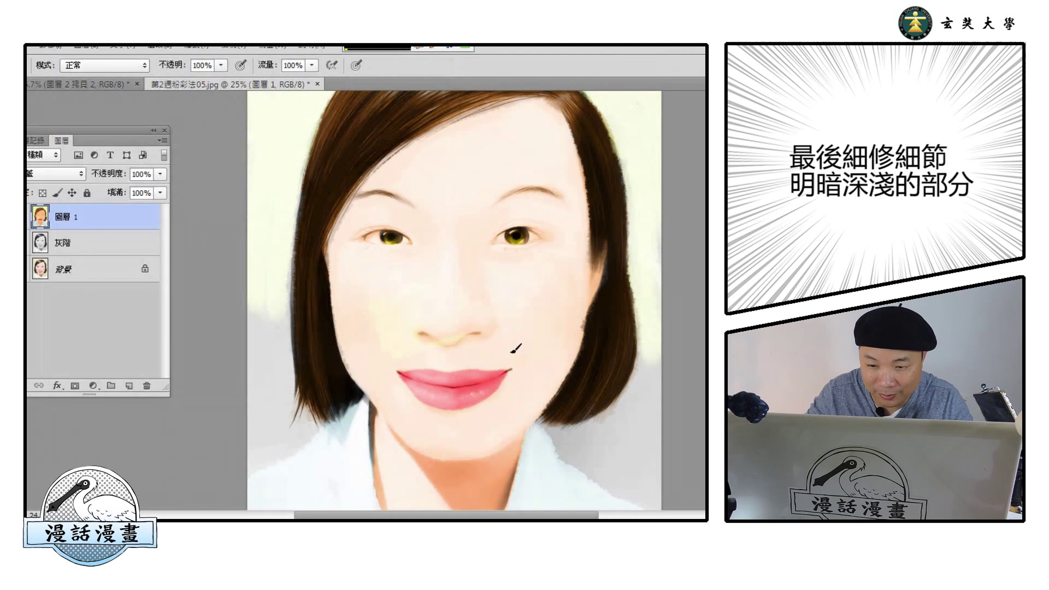
- Set the foreground colour to very dark red 210000 and darken the line between the lips, the mouth corners and the nose outline
key("i")
left_click(147, 350)
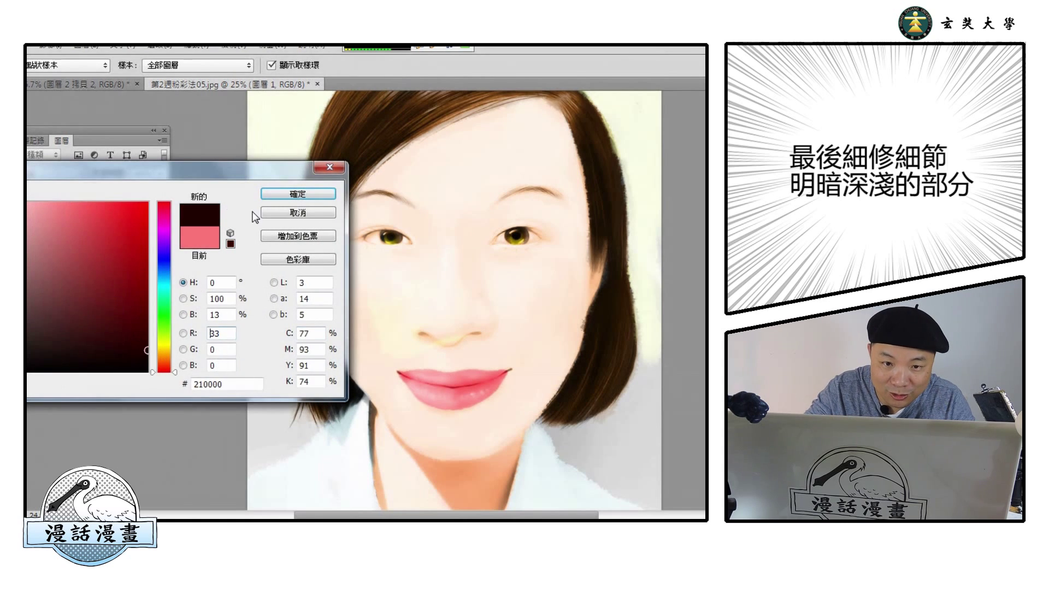
left_click(281, 194)
key("b")
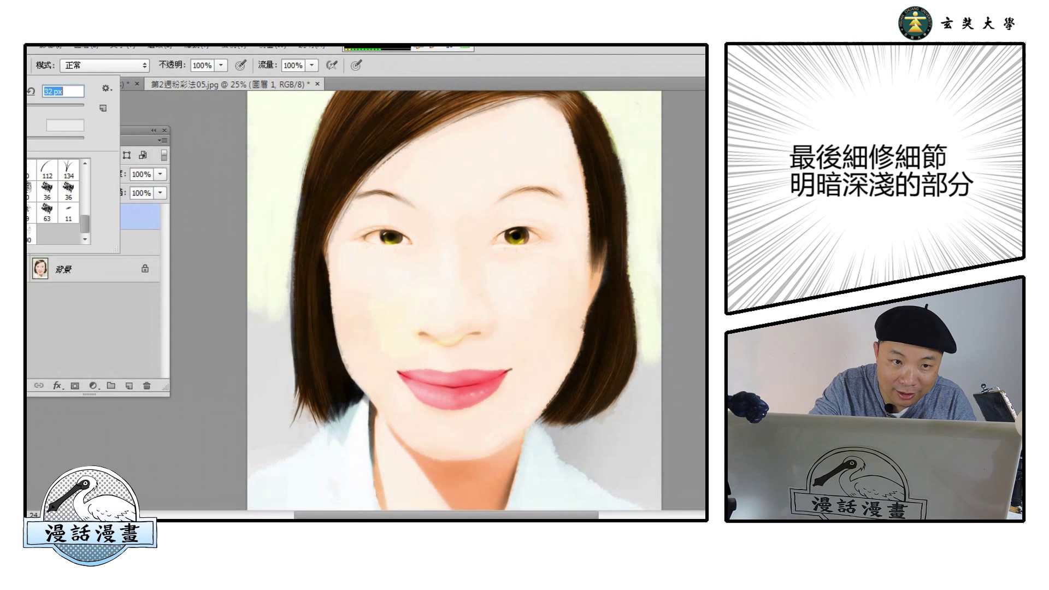
left_click_drag(401, 374, 408, 378)
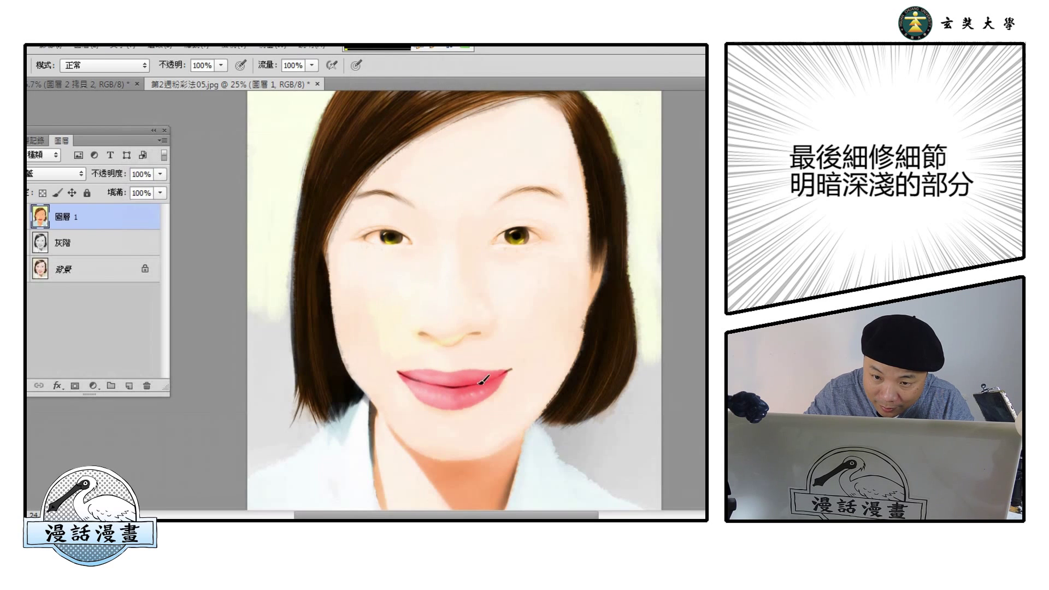
left_click_drag(500, 376, 510, 369)
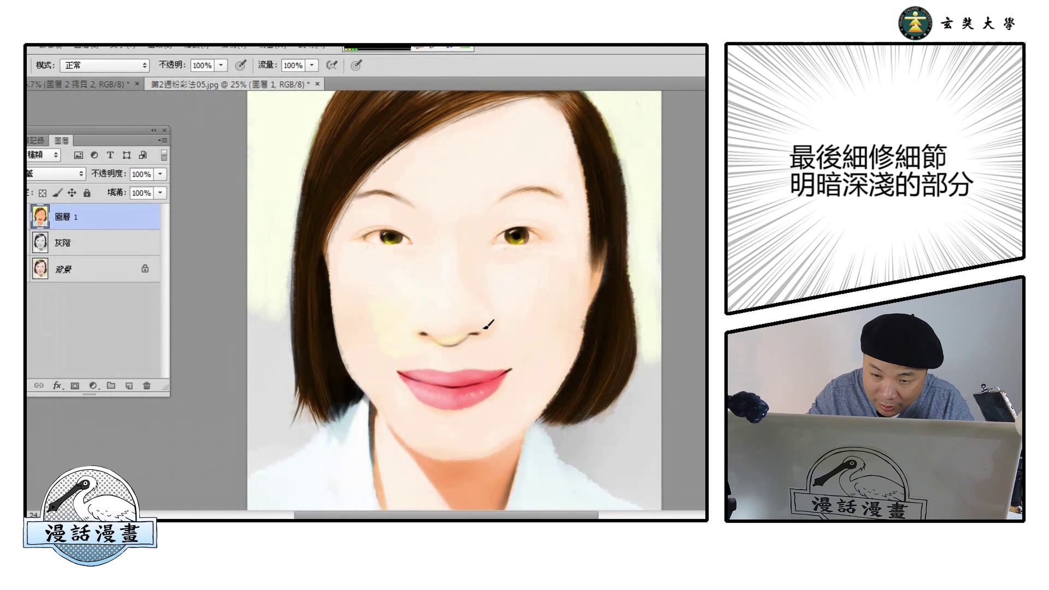
- Choose a medium brown foreground colour and touch up the outline beneath the nose
left_click(28, 355)
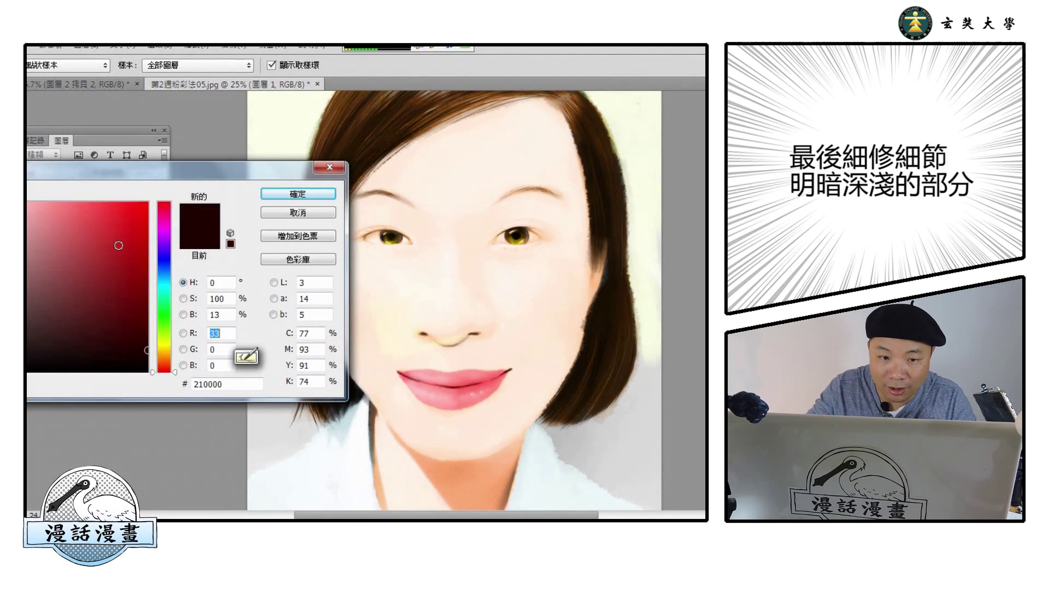
left_click_drag(177, 366, 177, 360)
left_click(112, 290)
left_click(313, 194)
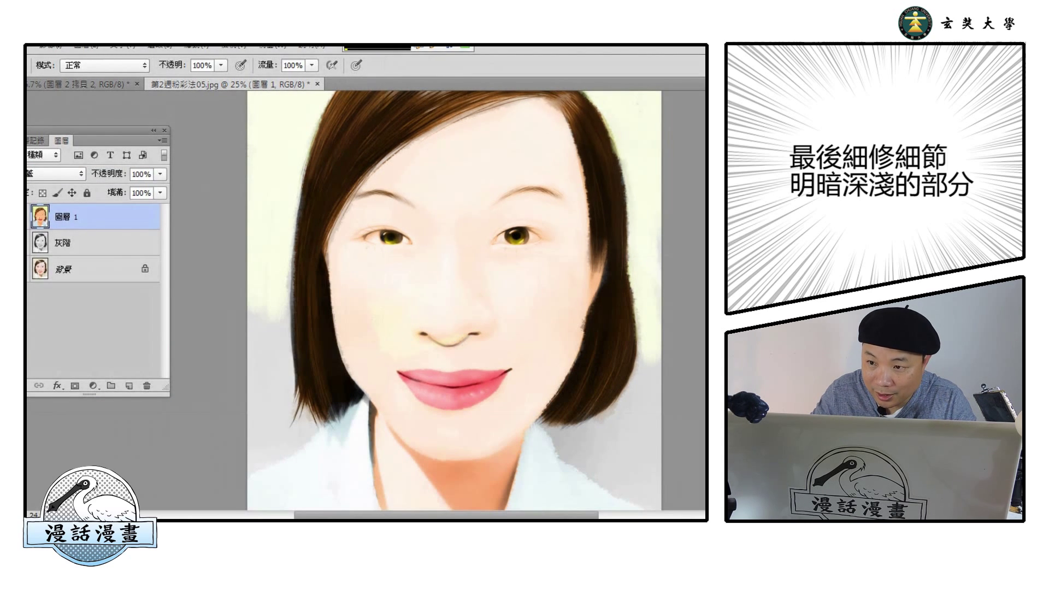
- Temporarily set the colour layer to Normal, paint over the yellow cheek patch with the sampled skin tone, and restore Overlay blending
key("i")
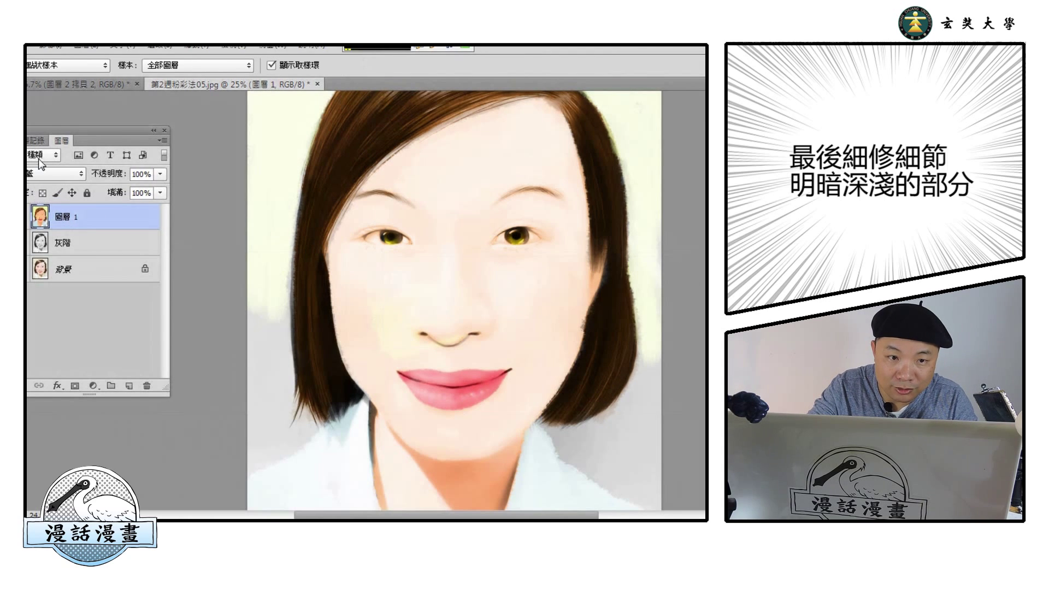
left_click(52, 173)
left_click(54, 187)
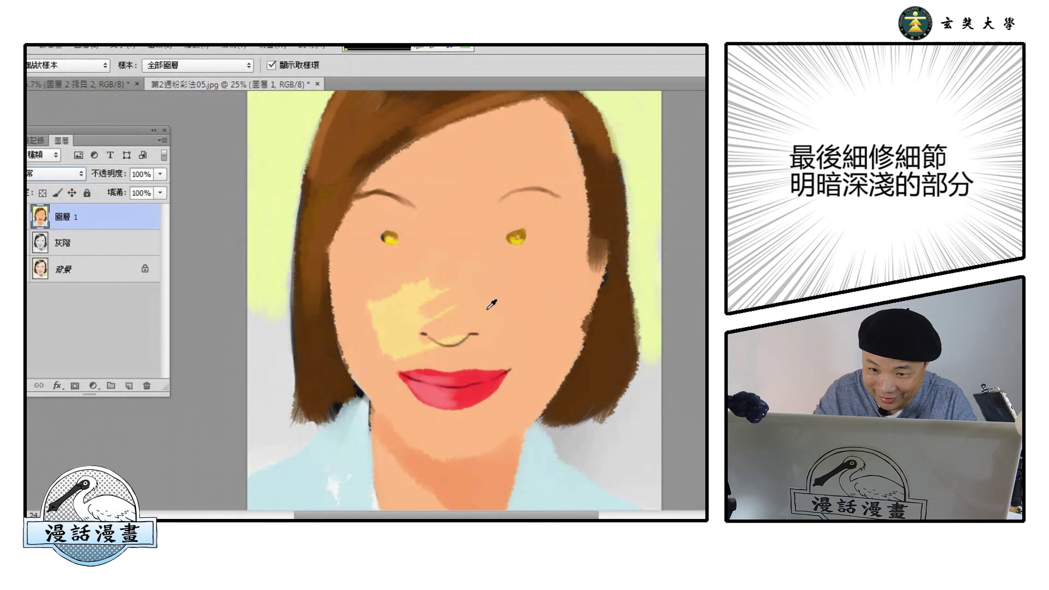
key("b")
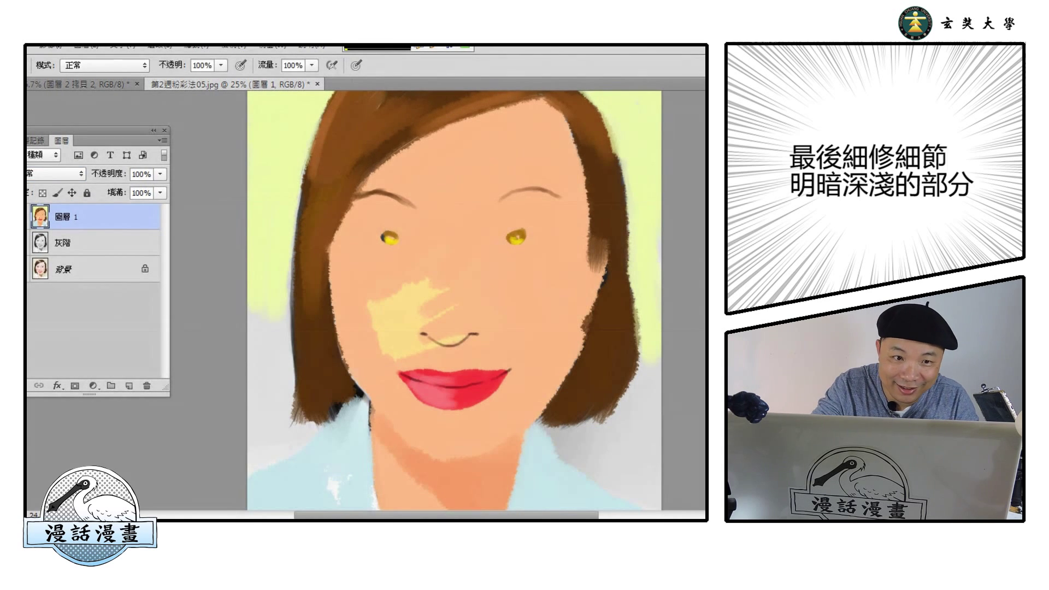
left_click(28, 65)
left_click(449, 342)
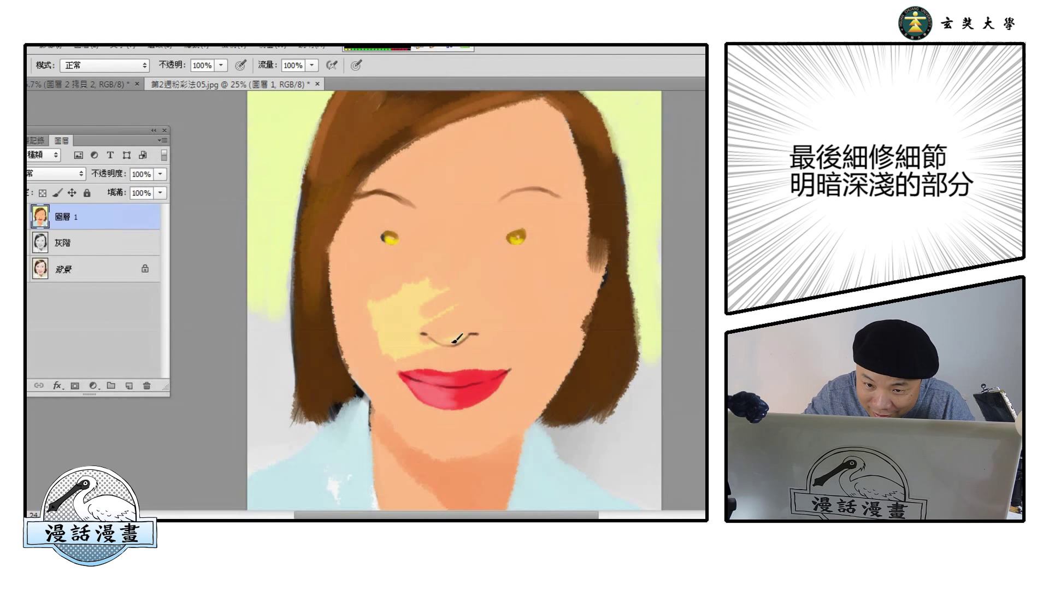
mouse_move(371, 333)
left_mouse_down()
mouse_move(381, 352)
mouse_move(419, 307)
mouse_move(395, 351)
mouse_move(423, 322)
mouse_move(408, 345)
mouse_move(433, 348)
left_mouse_up()
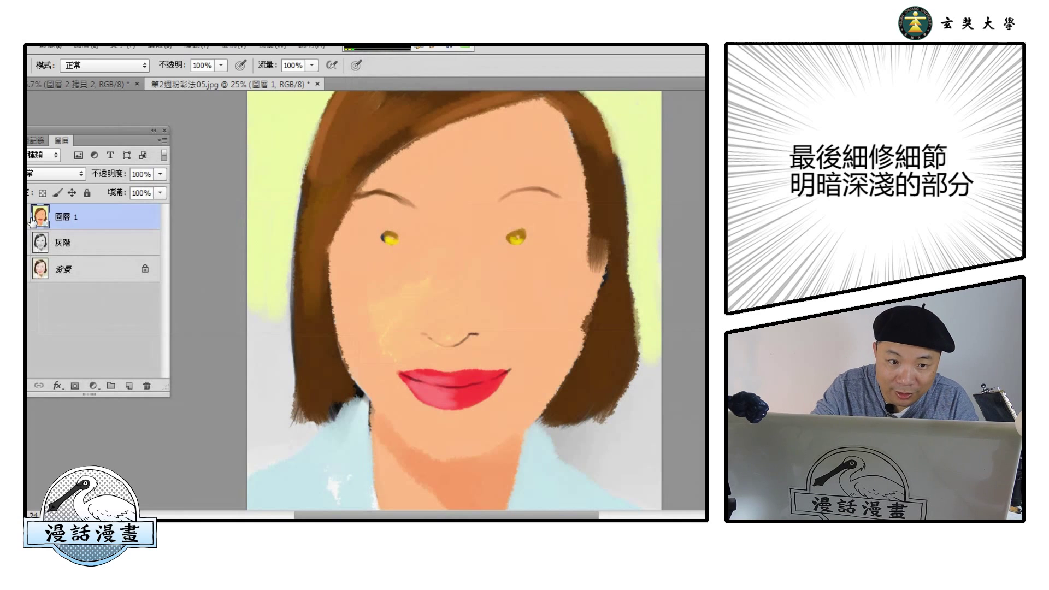
left_click(51, 175)
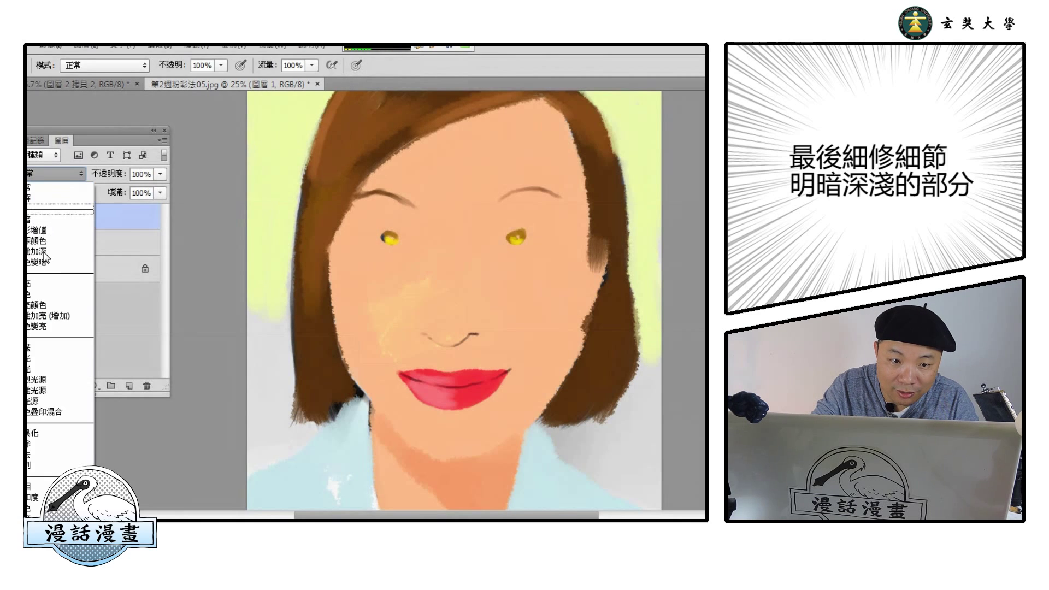
left_click(41, 346)
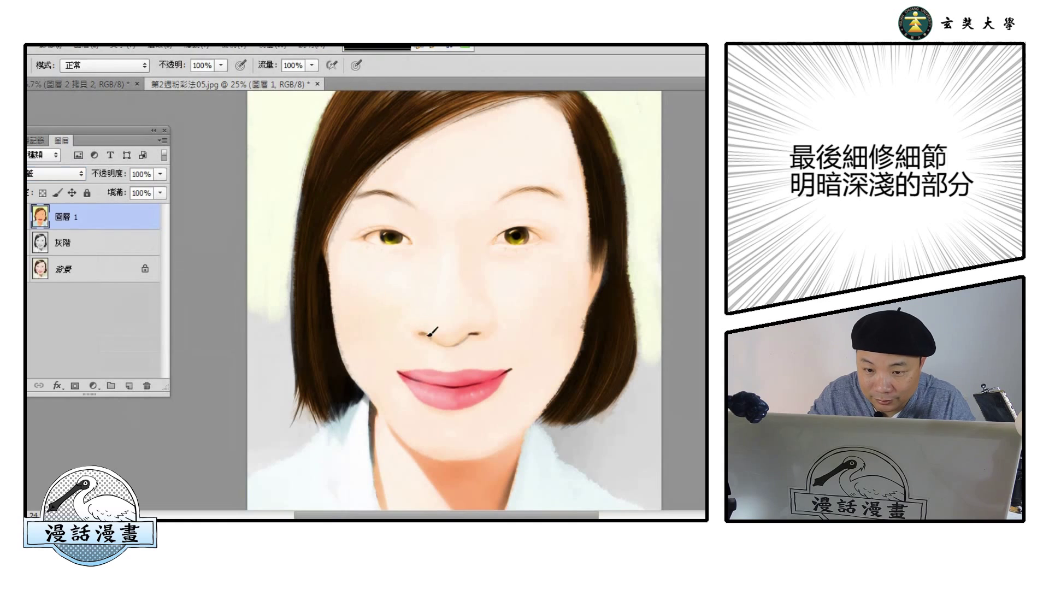
- Set the foreground colour to very dark brown 1e0e00 and the brush size to 39 px, and accent the nostrils and eye contours
left_click(26, 349)
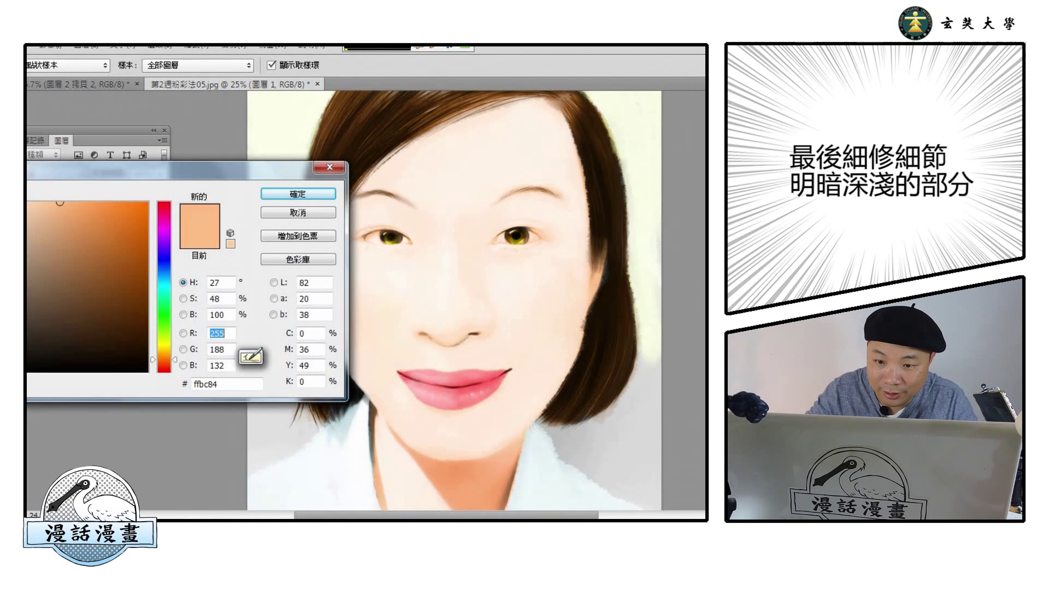
left_click(146, 350)
left_click(303, 195)
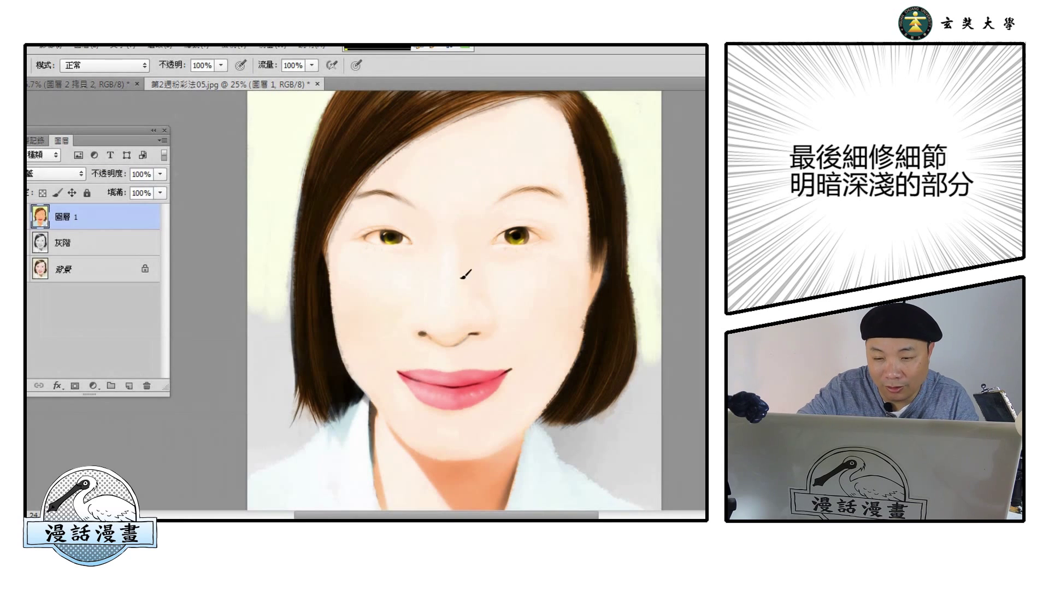
left_click(29, 46)
left_click(46, 50)
left_click(27, 65)
left_click(62, 90)
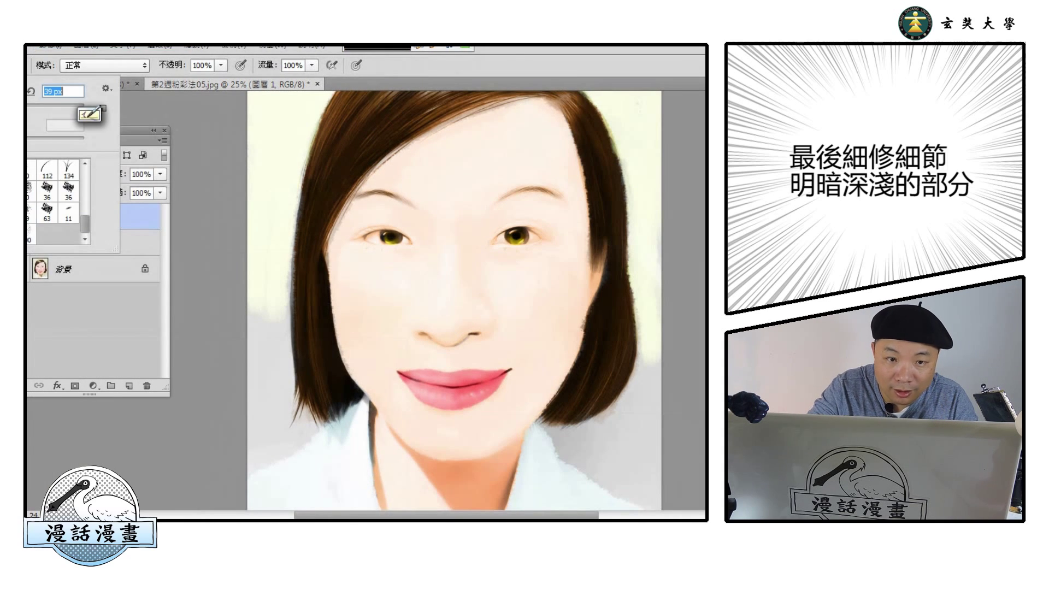
left_click(427, 333)
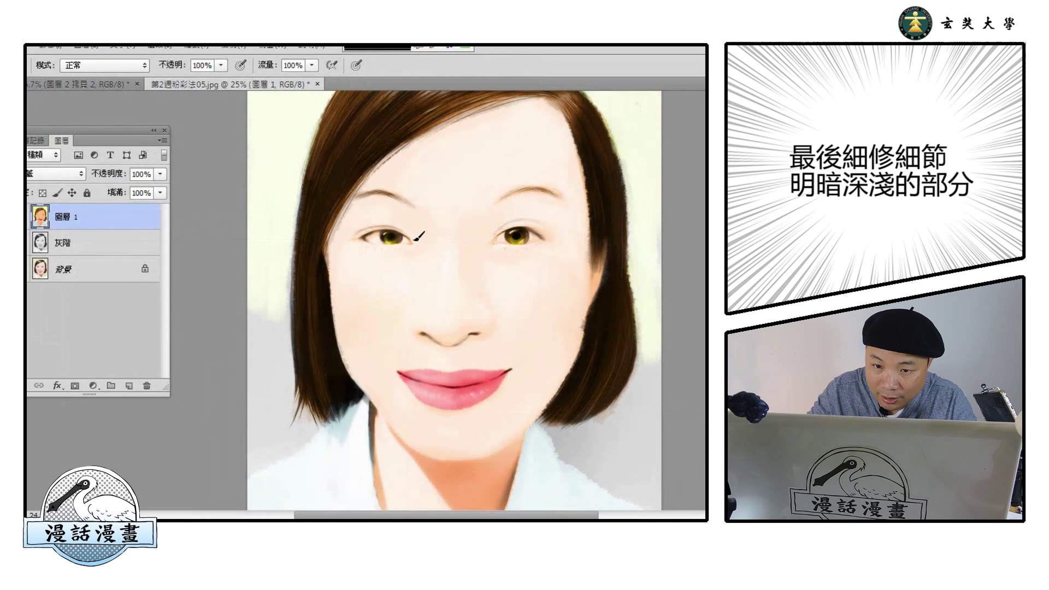
- Choose a dark reddish brown foreground colour and refine the lines around both eyes
left_click(702, 245)
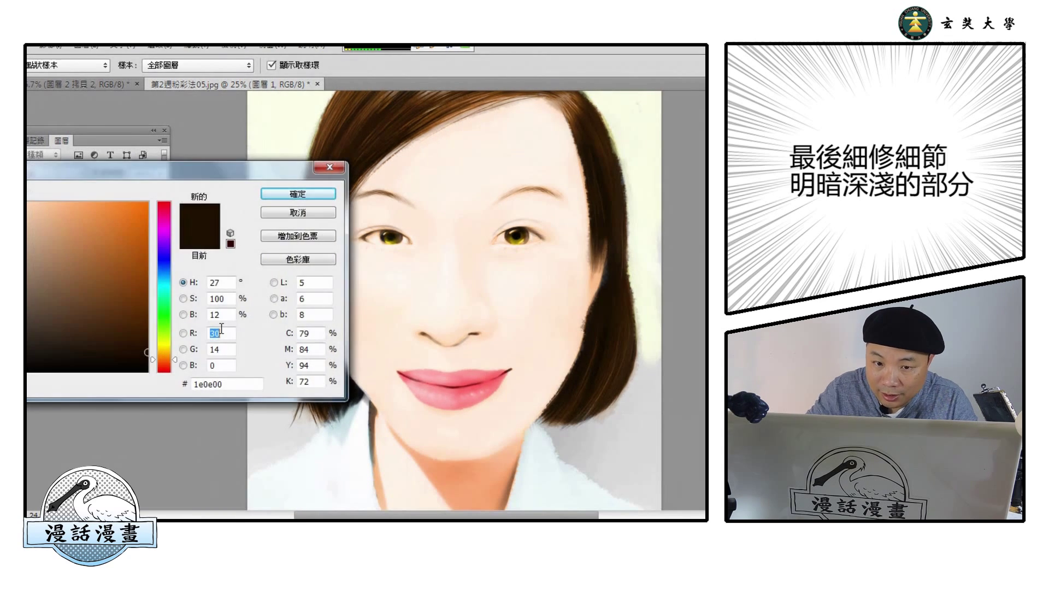
left_click(162, 366)
left_click(146, 327)
left_click(295, 195)
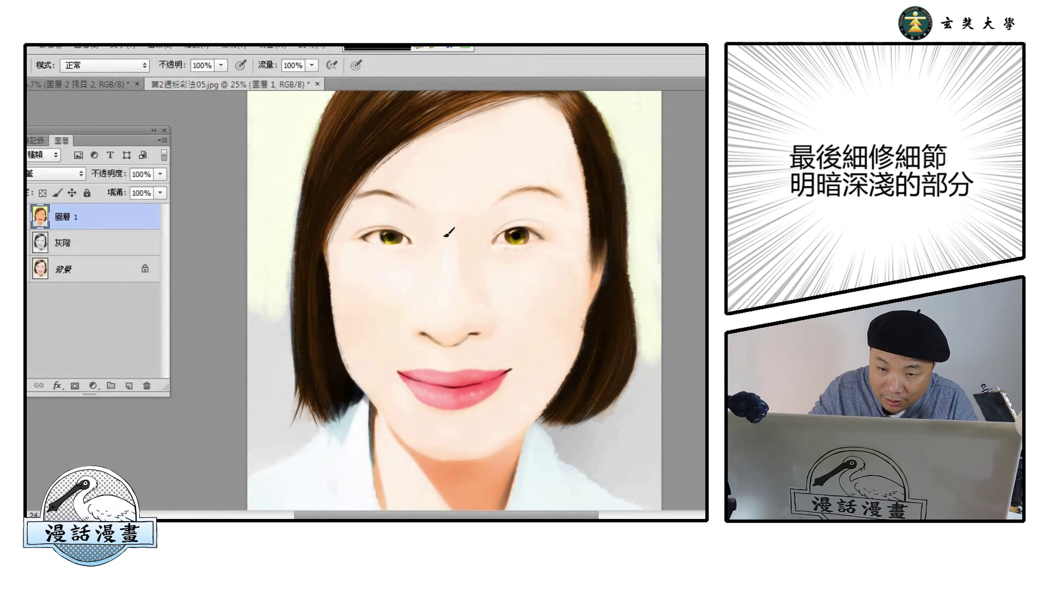
- Set the foreground colour to light purple df9ce9 and tint the corners of both eyes and the edge between face and hair
left_click(165, 234)
left_click(41, 218)
left_click(283, 193)
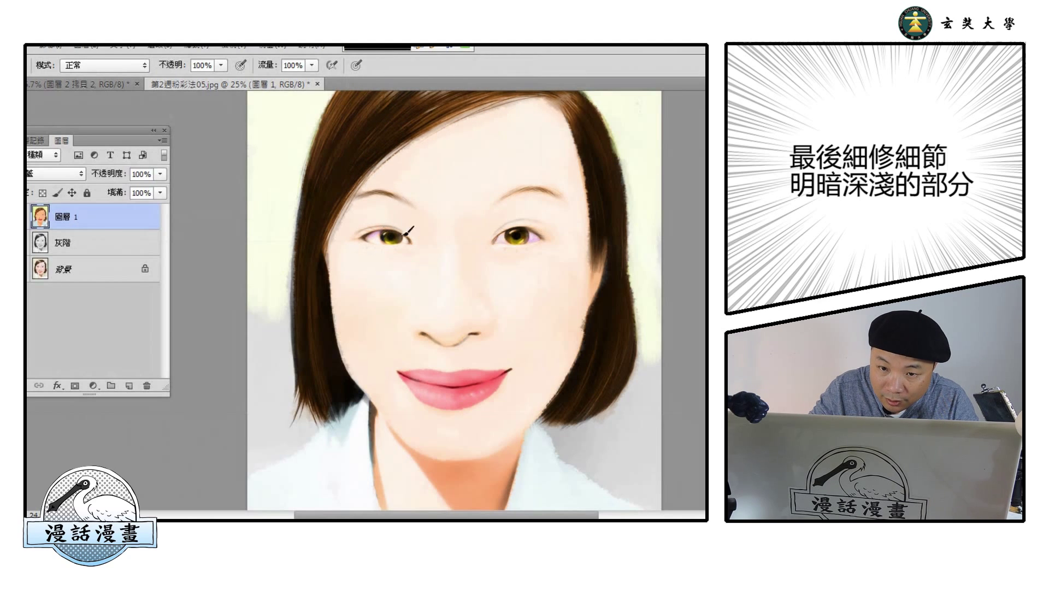
left_click_drag(326, 267, 330, 237)
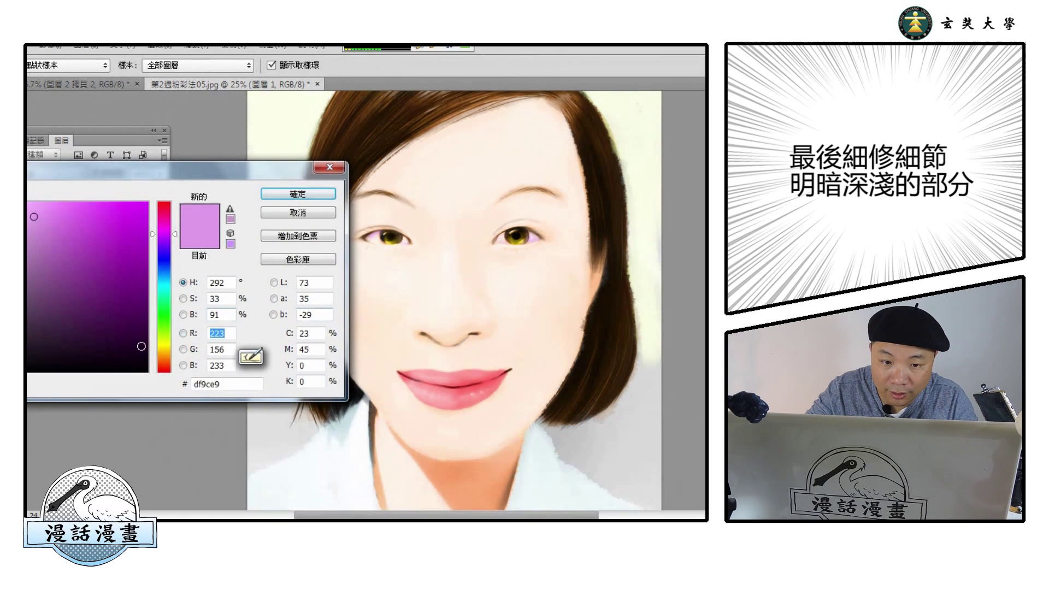
- Choose a very dark brown foreground colour and paint the hair edge beside the forehead and temple
left_click(138, 343)
left_click(167, 358)
left_click(299, 196)
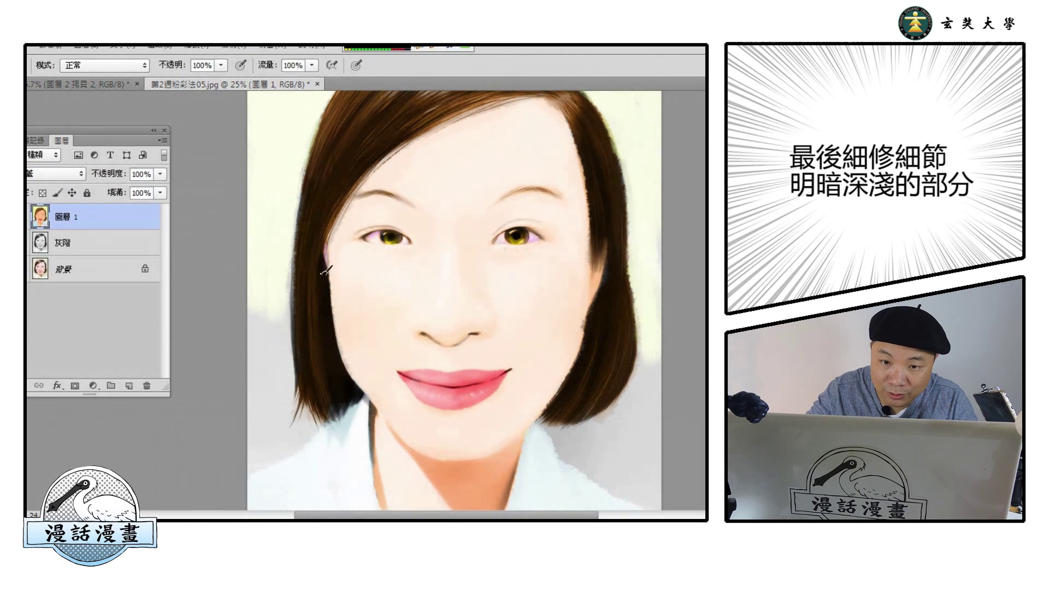
mouse_move(353, 194)
left_mouse_down()
mouse_move(330, 238)
mouse_move(335, 223)
left_mouse_up()
key("i")
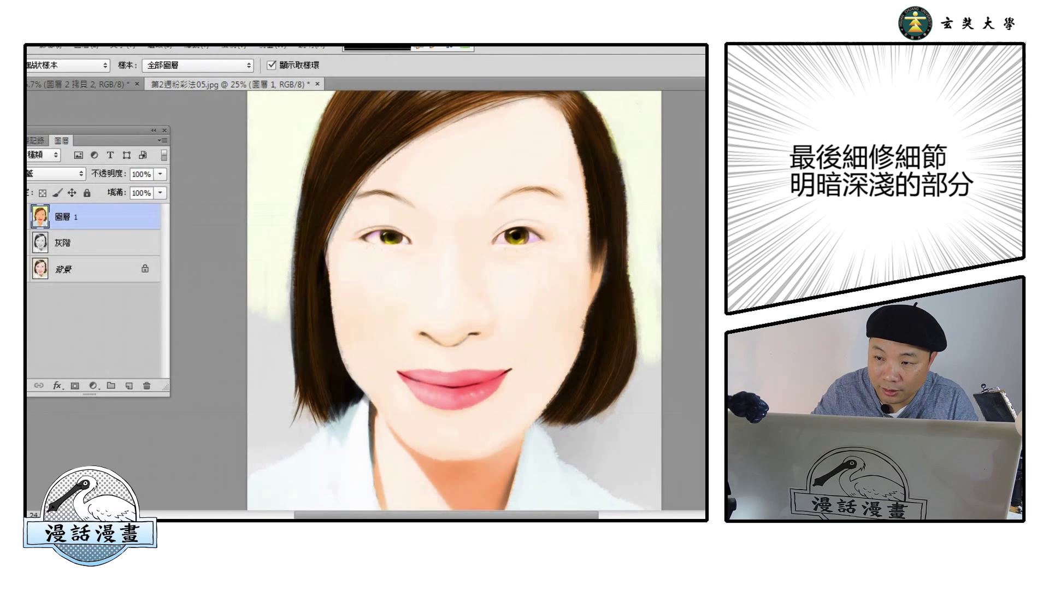
left_click(128, 243)
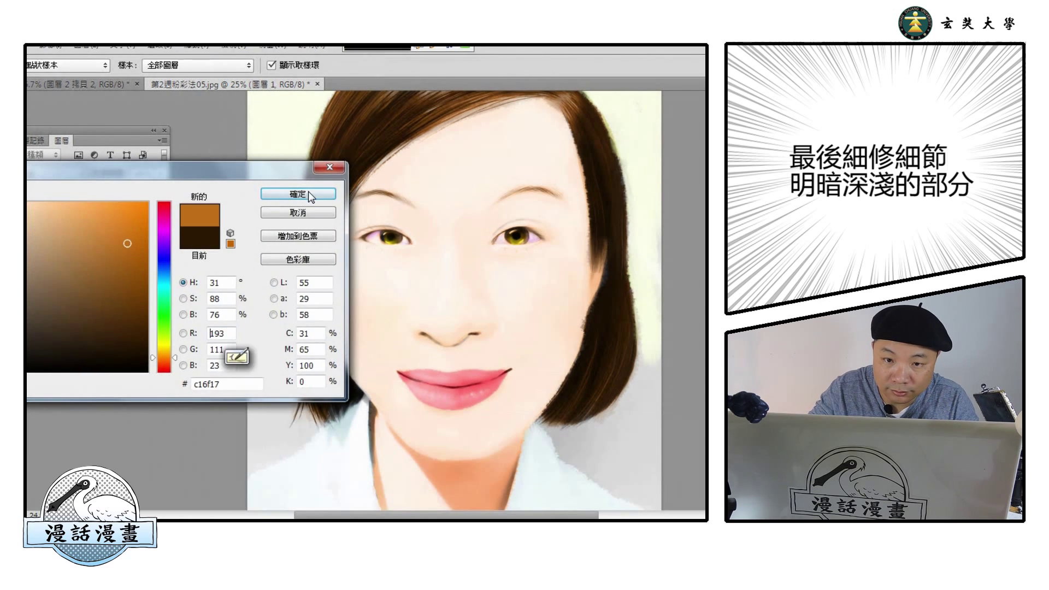
left_click(307, 192)
left_click(356, 199)
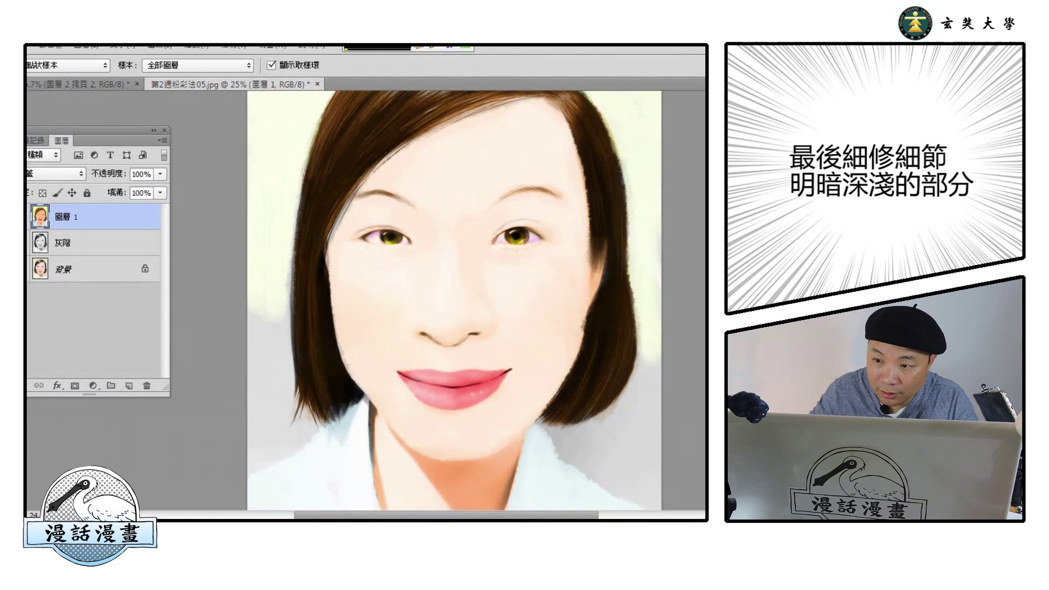
- Set the foreground colour to reddish brown be6829 and brush it along the forehead hairline and the opposite side of the face
left_click(111, 246)
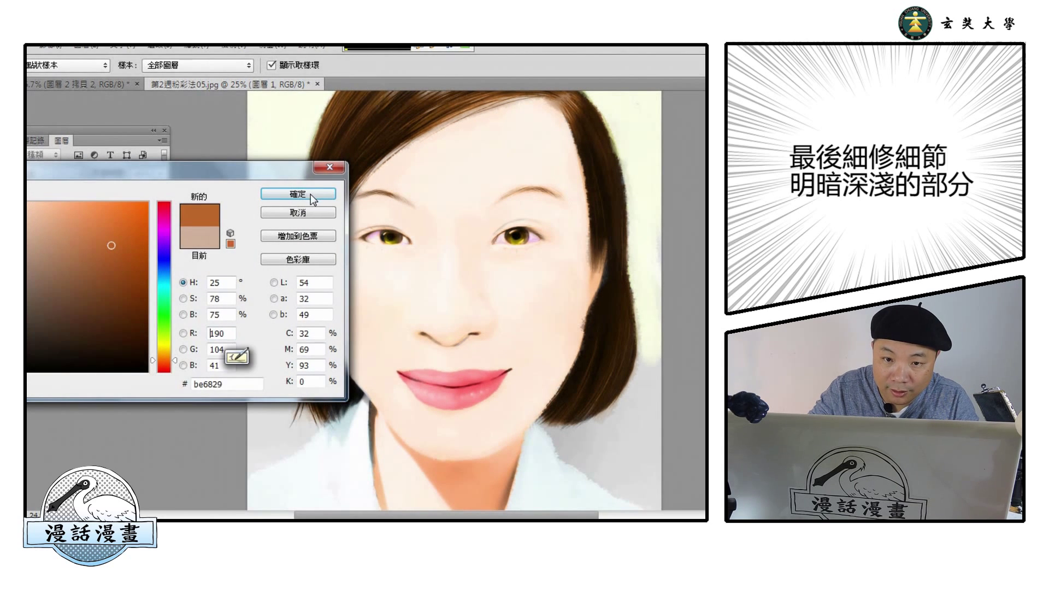
left_click(278, 198)
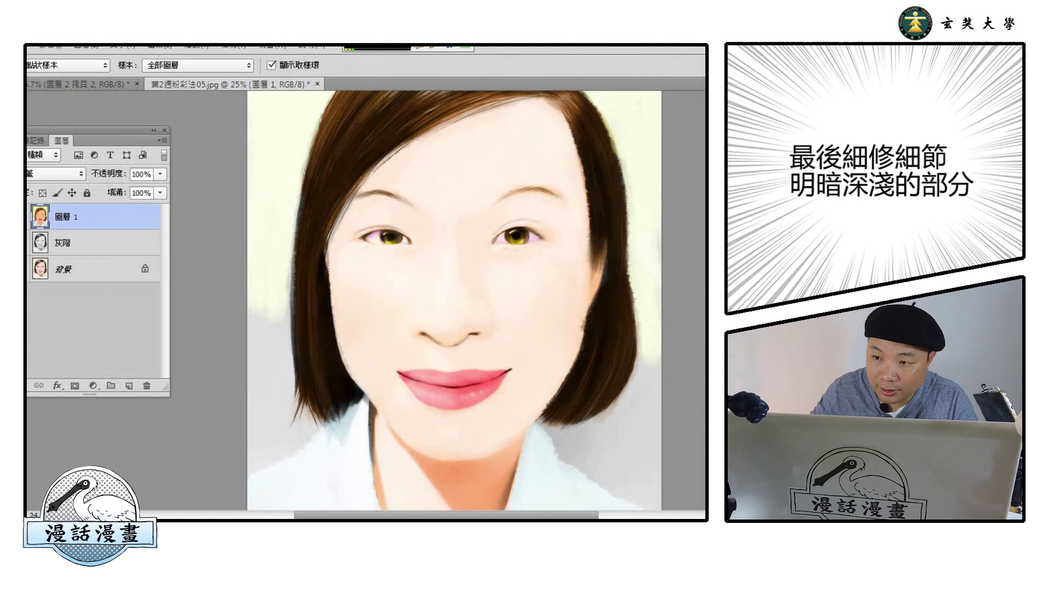
key("b")
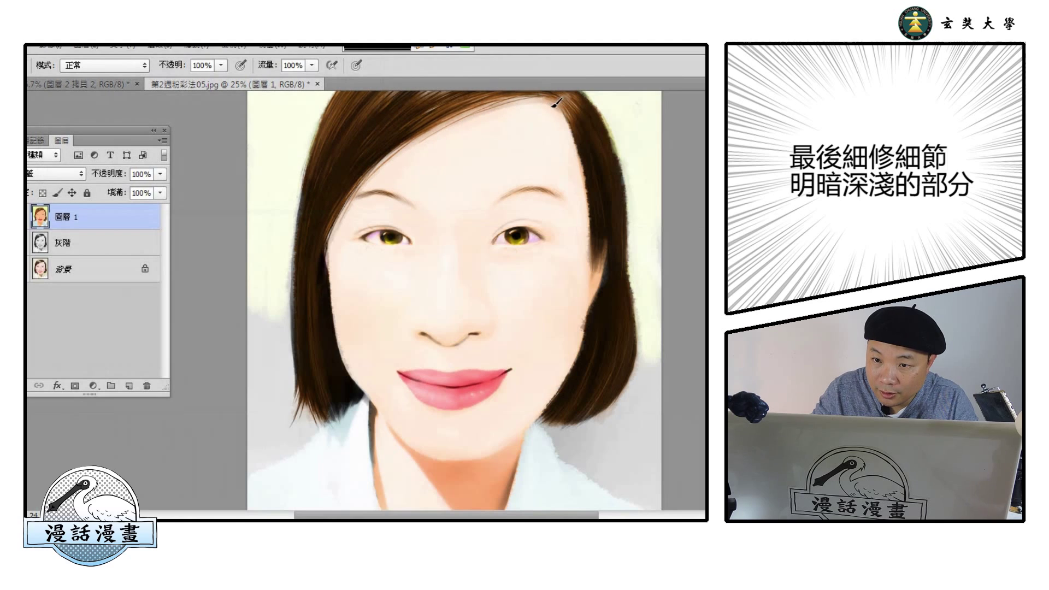
left_click_drag(591, 226, 584, 259)
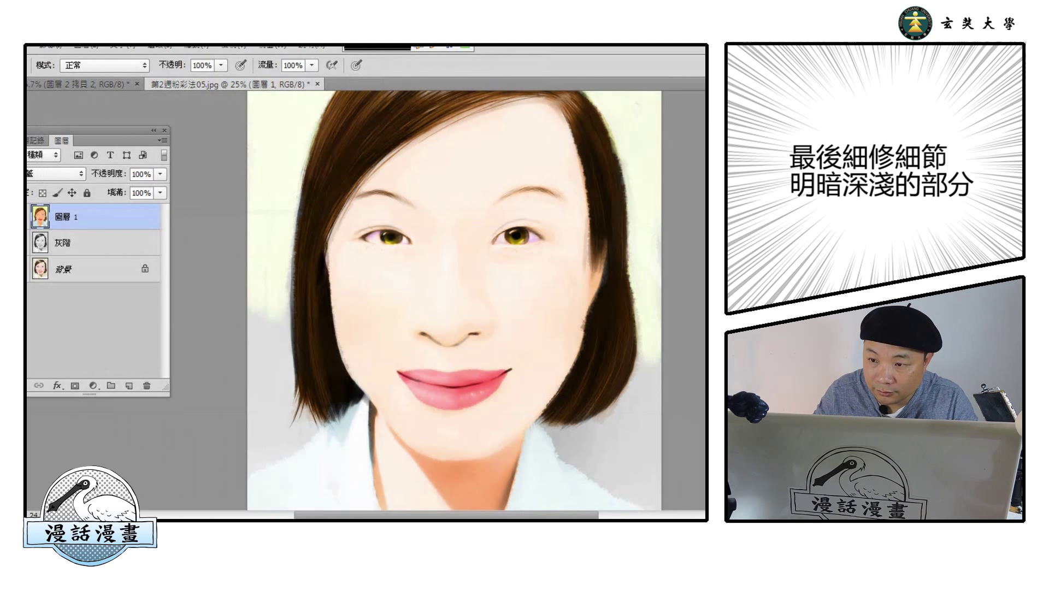
- Sample the cheek's skin tone ffbb84 with the colour layer in Normal mode, restore Overlay, and clean up the face edges along the hair
left_click(57, 175)
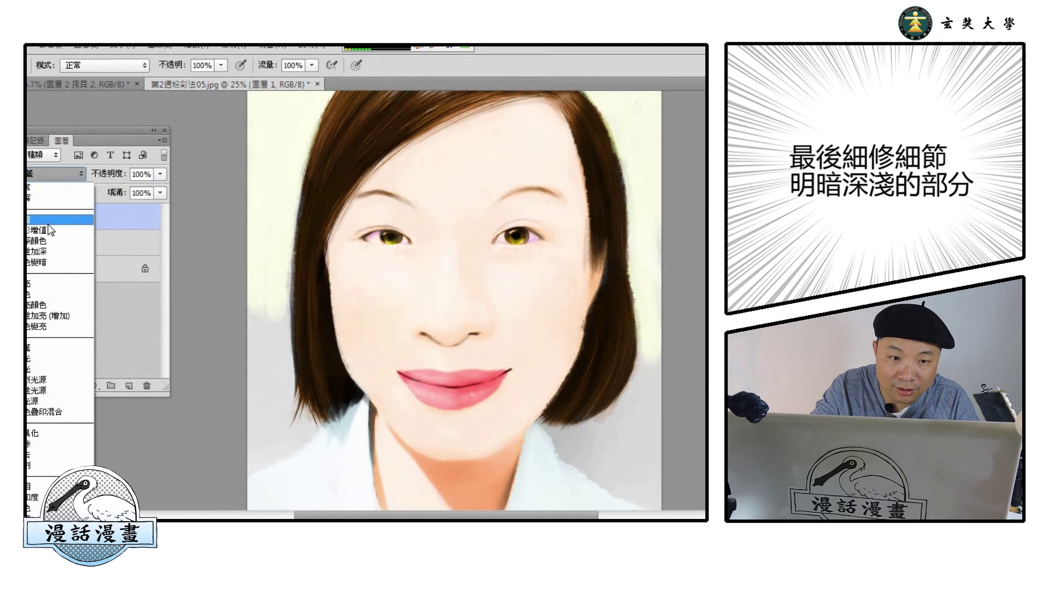
left_click(43, 186)
key("i")
left_click(568, 261)
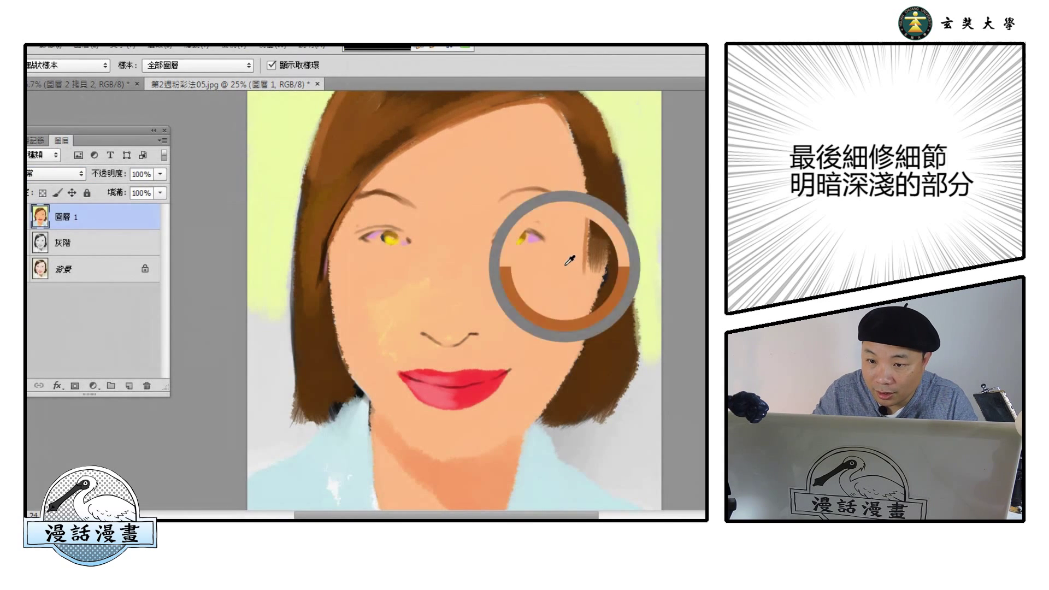
left_click(54, 173)
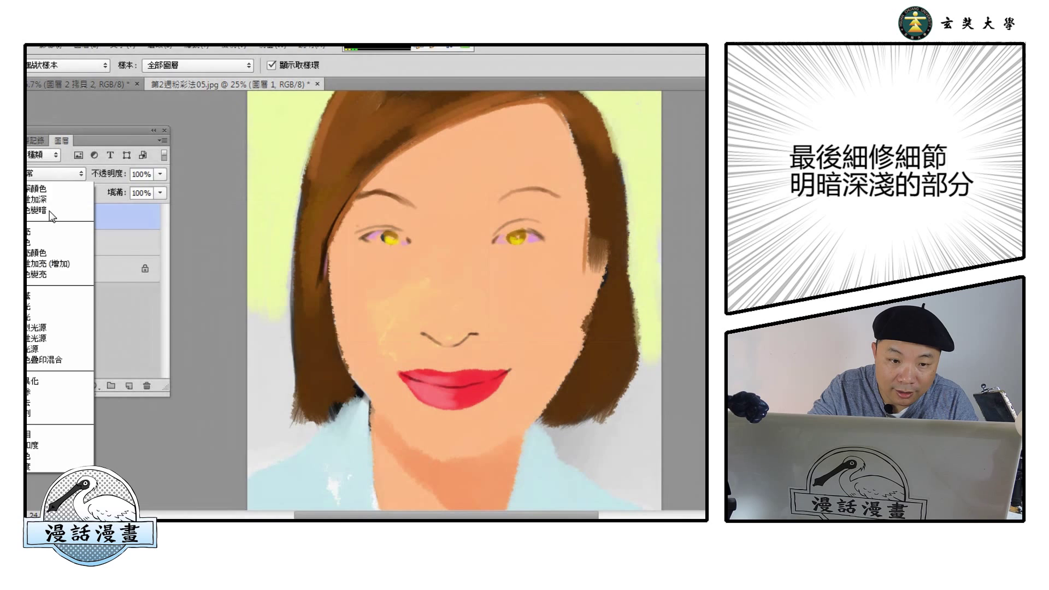
left_click(44, 351)
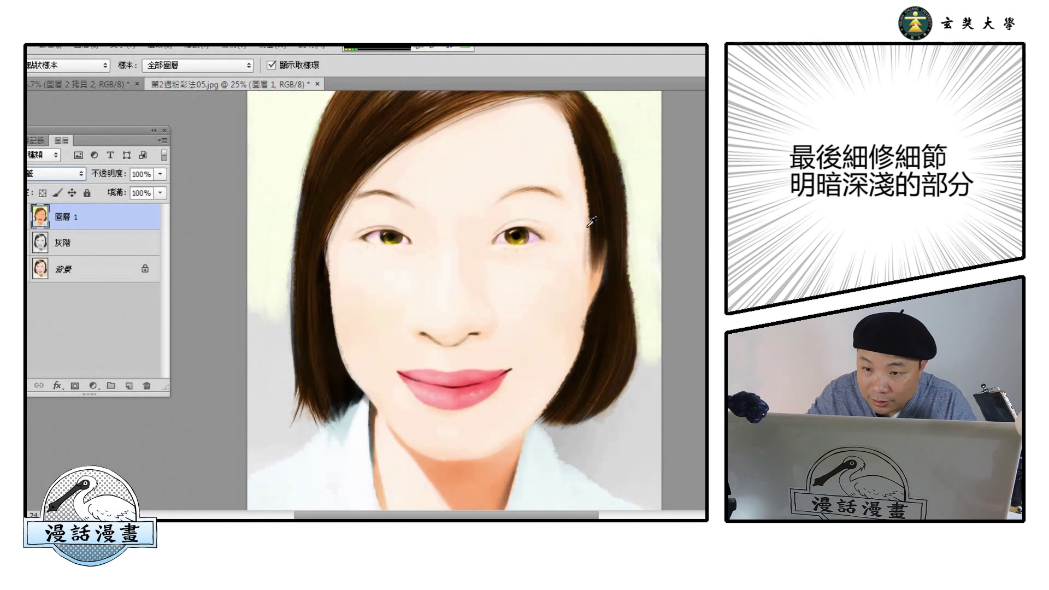
key("b")
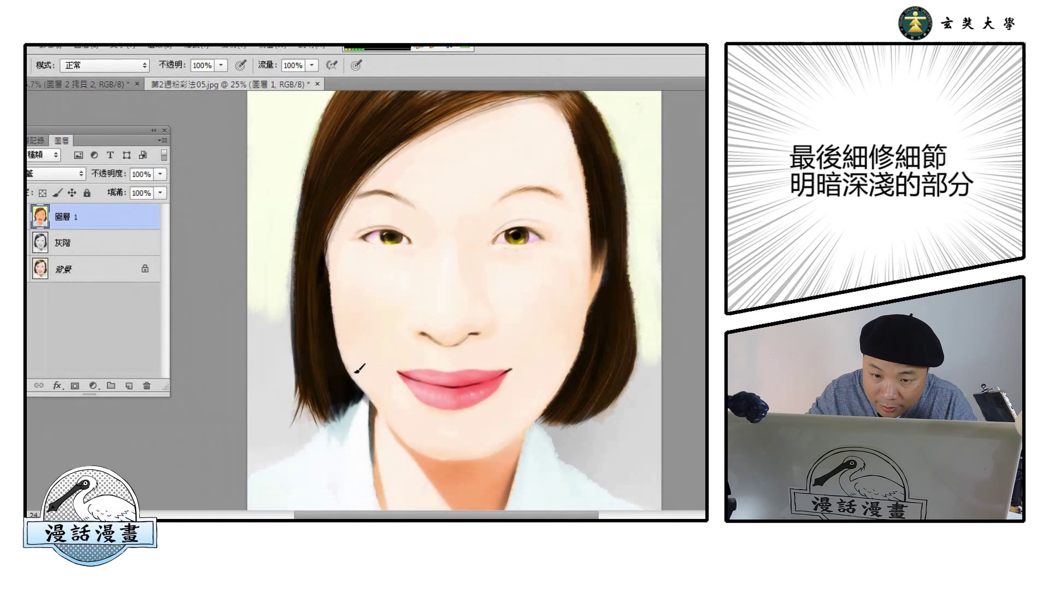
left_click_drag(328, 262, 331, 272)
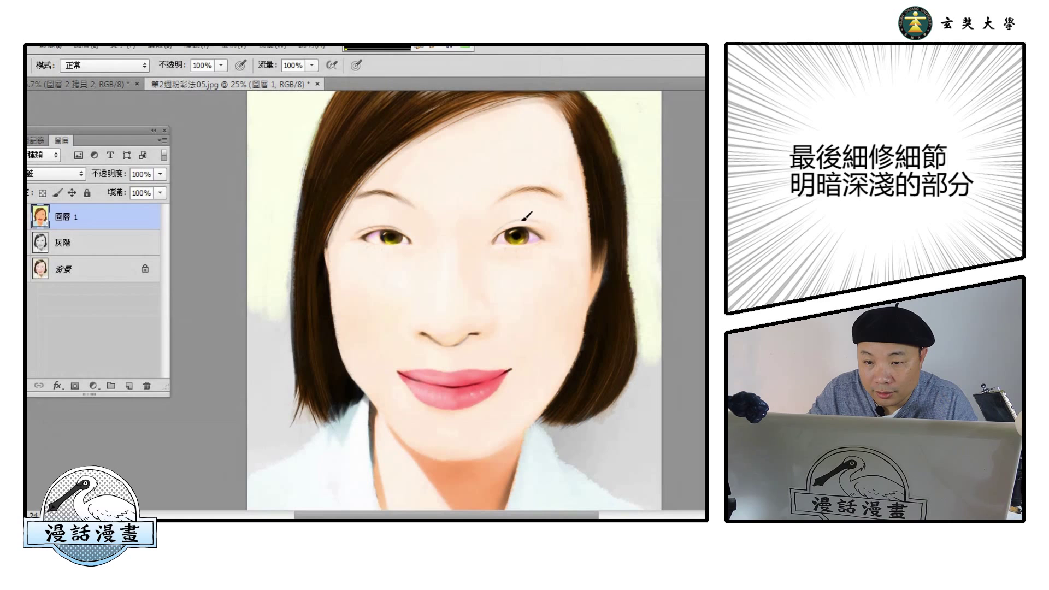
- Choose a dark brown foreground colour and add small detail strokes around the eyes and lower lashes
left_click(27, 355)
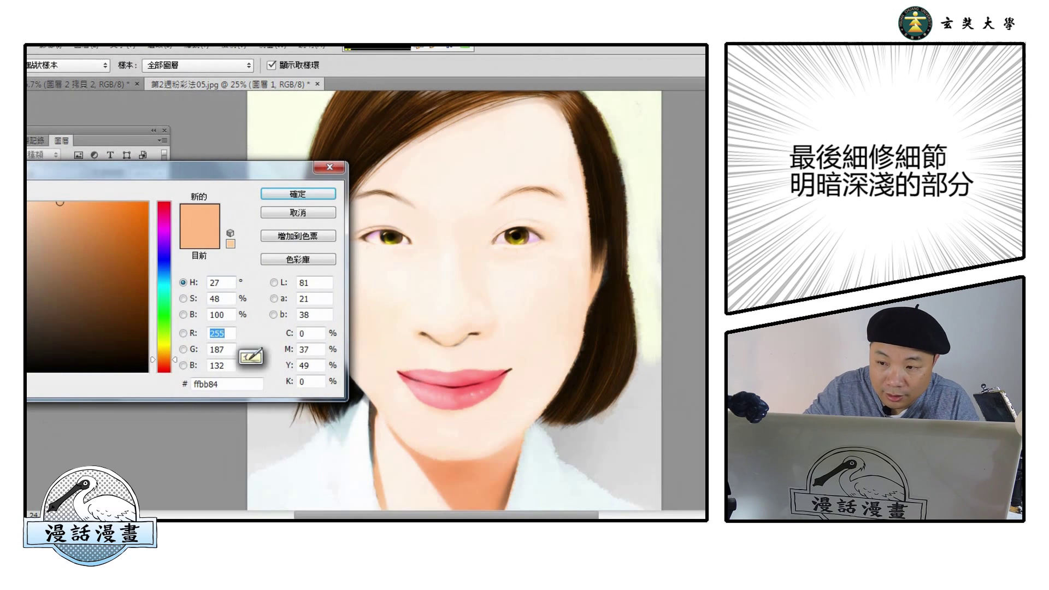
left_click(307, 213)
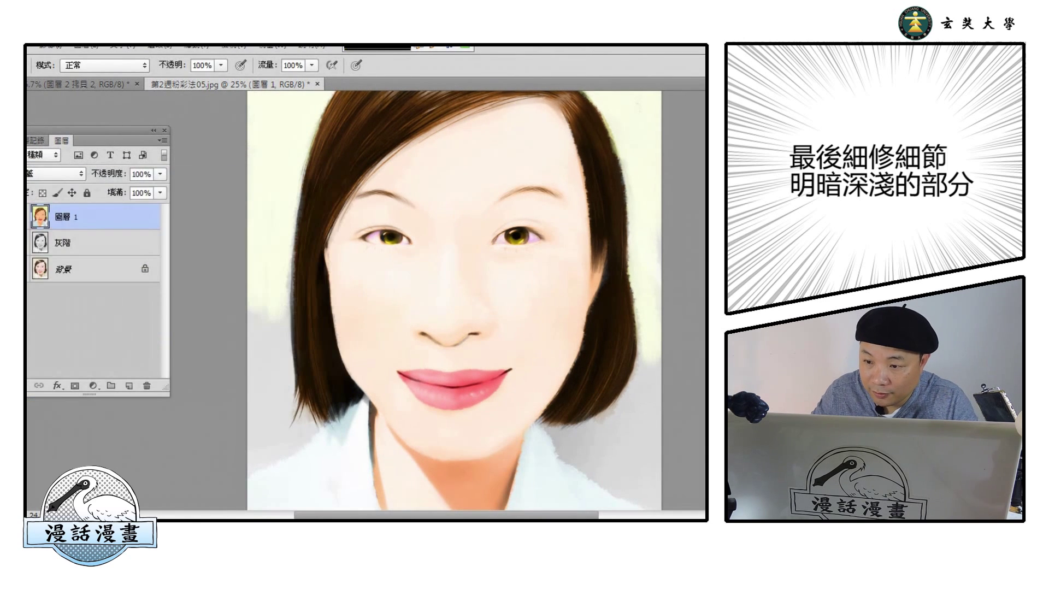
left_click(27, 355)
left_click(163, 361)
left_click(128, 327)
left_click(284, 194)
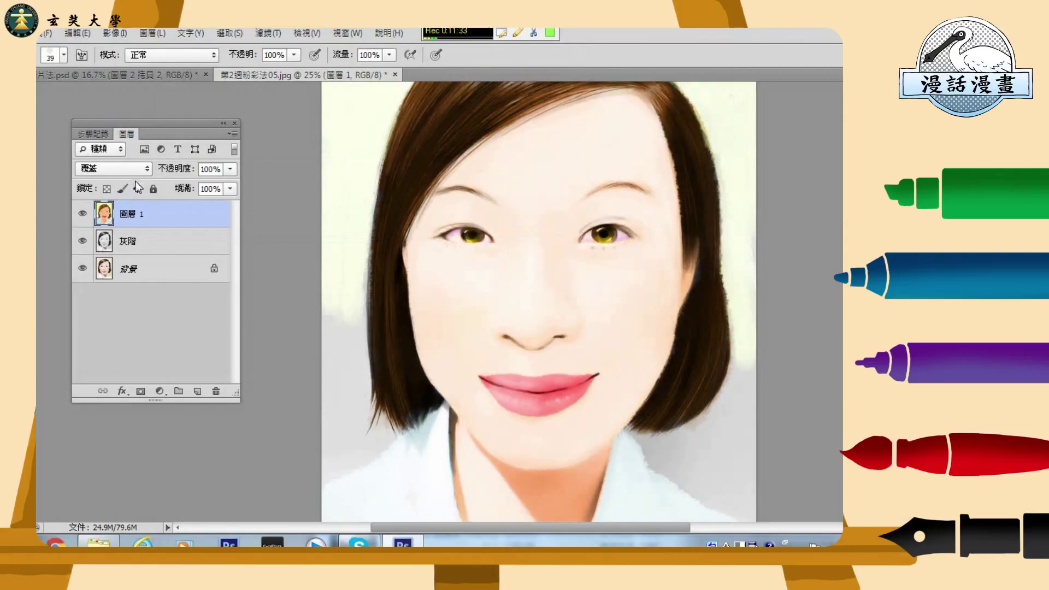
- Hide and show the colour layer again to compare the greyscale portrait with the coloured version
left_click(82, 214)
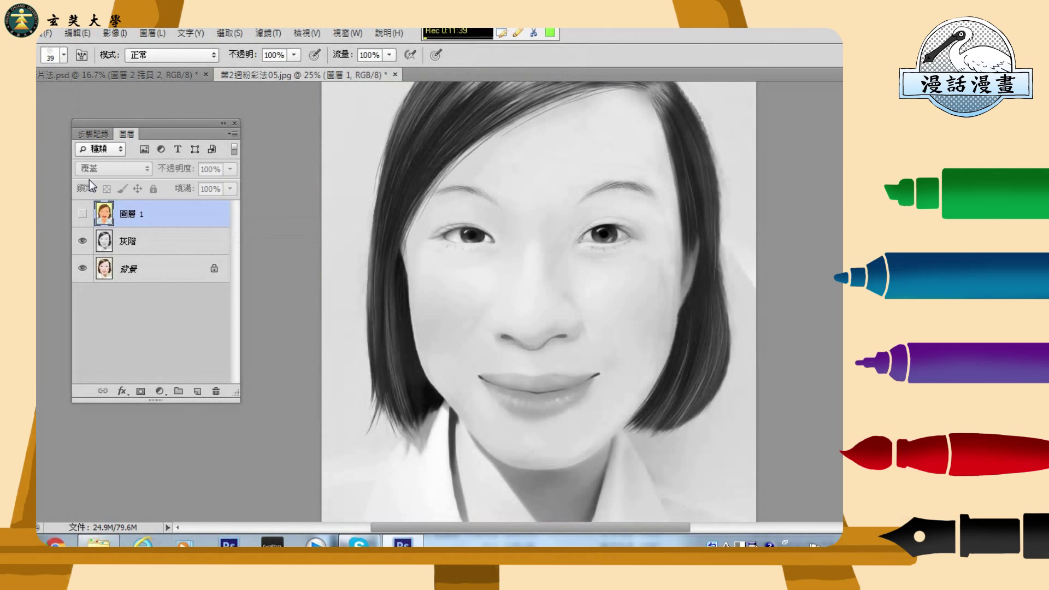
left_click(83, 214)
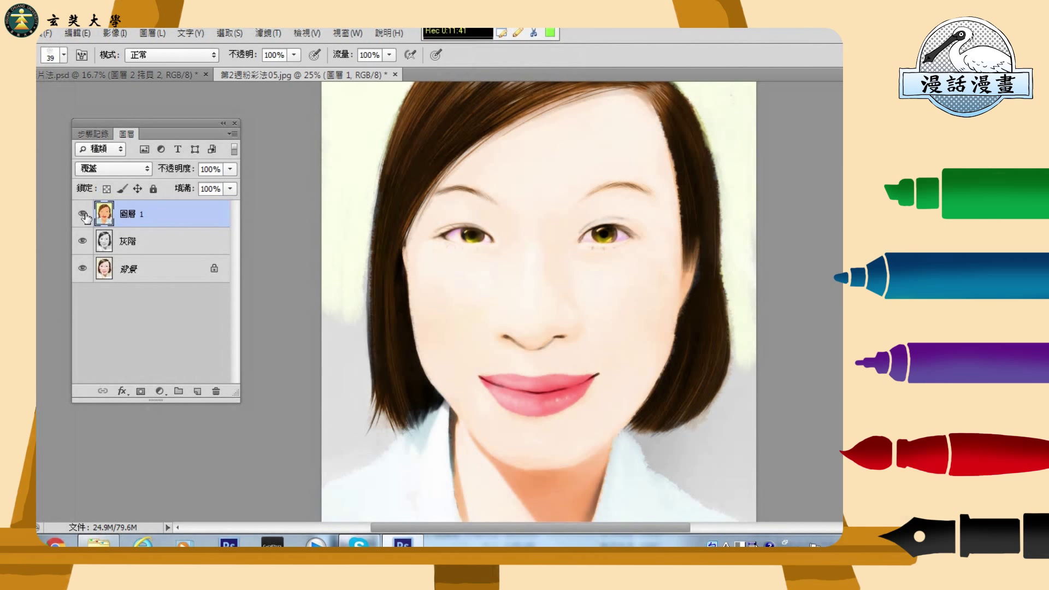